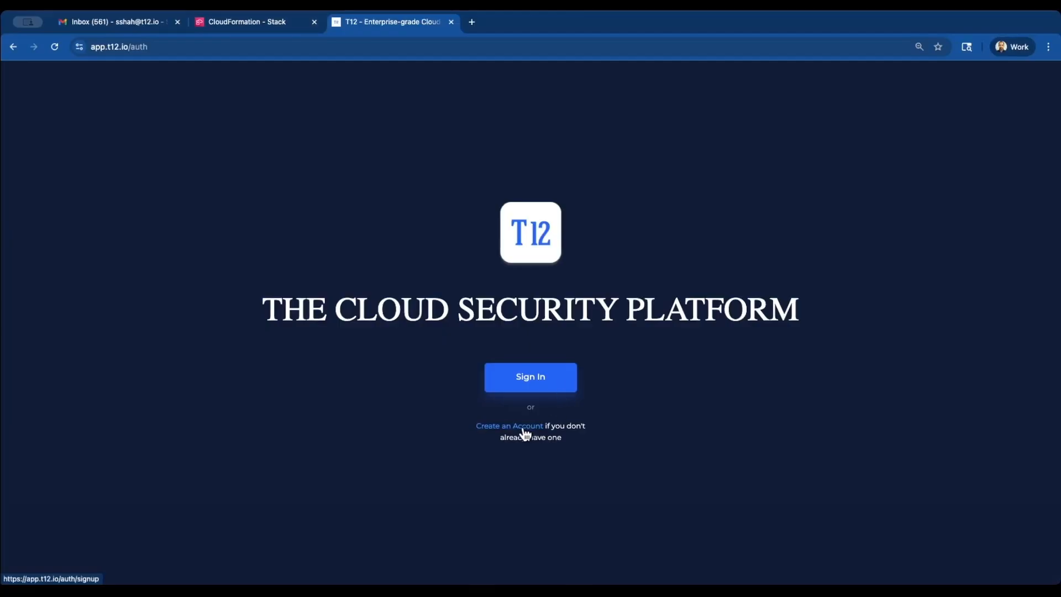
# Sign up for a new T12 account with the user's name, email address and a confirmed password
pyautogui.click(523, 430)
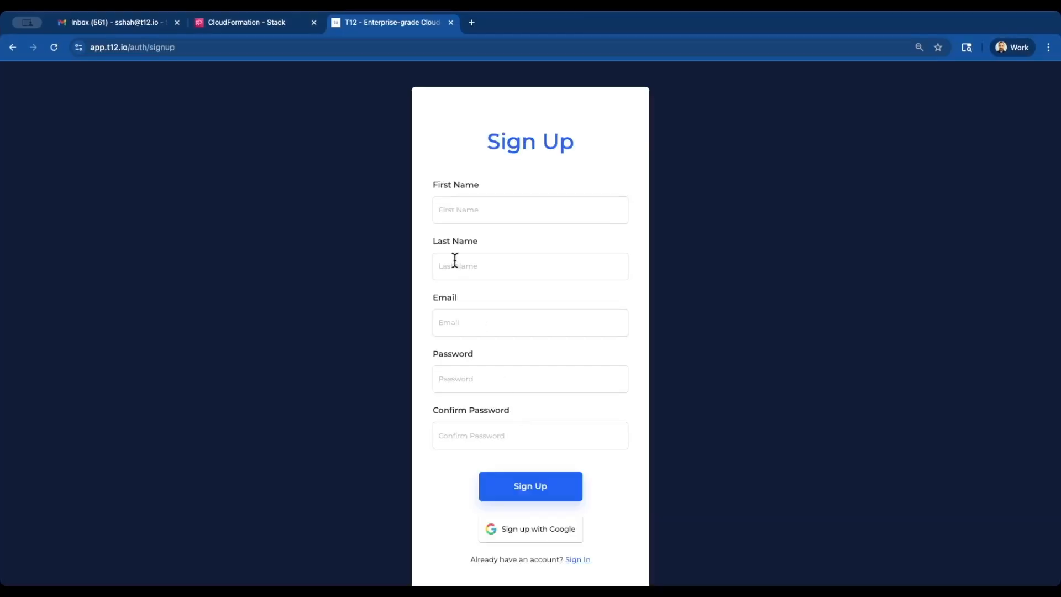
pyautogui.click(481, 215)
pyautogui.press('Tab')
pyautogui.press('Tab')
pyautogui.write('Test••••••')
pyautogui.click(511, 436)
pyautogui.write('••••••••••')
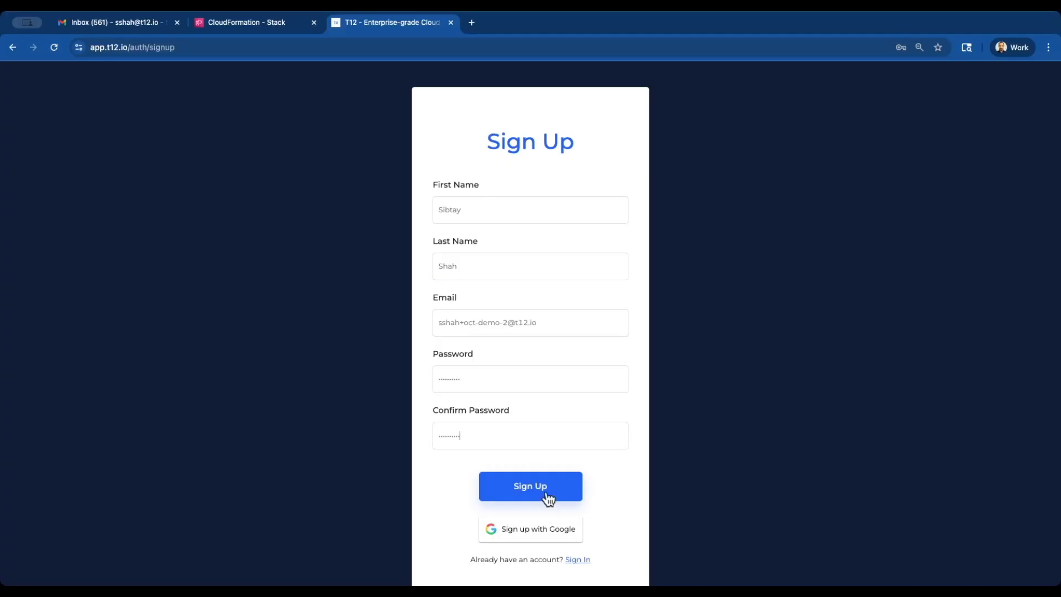
pyautogui.click(547, 495)
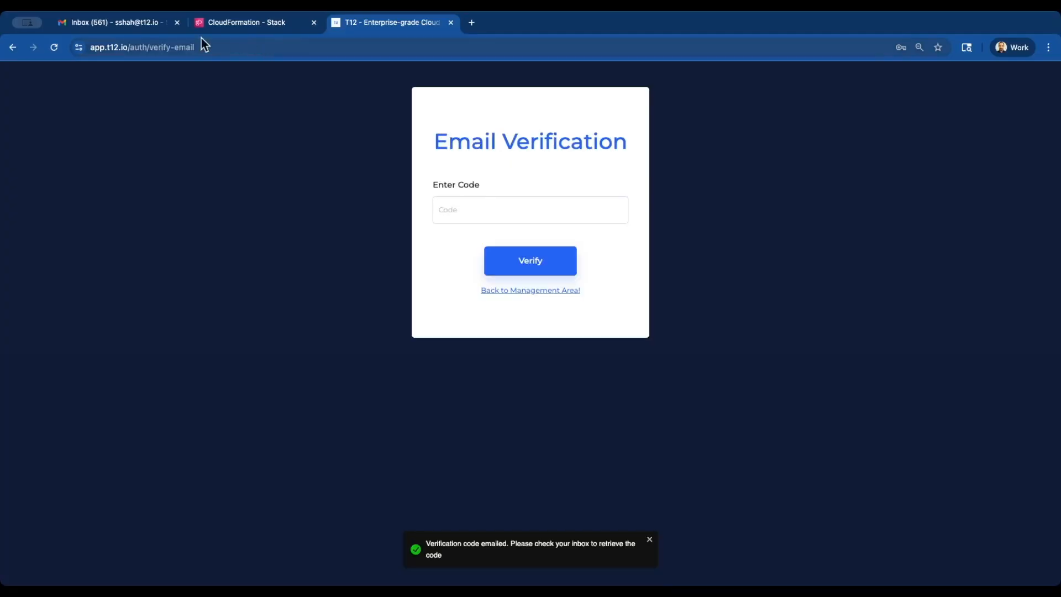
# Copy the verification code from the Gmail message and verify it on T12's Email Verification page
pyautogui.click(148, 28)
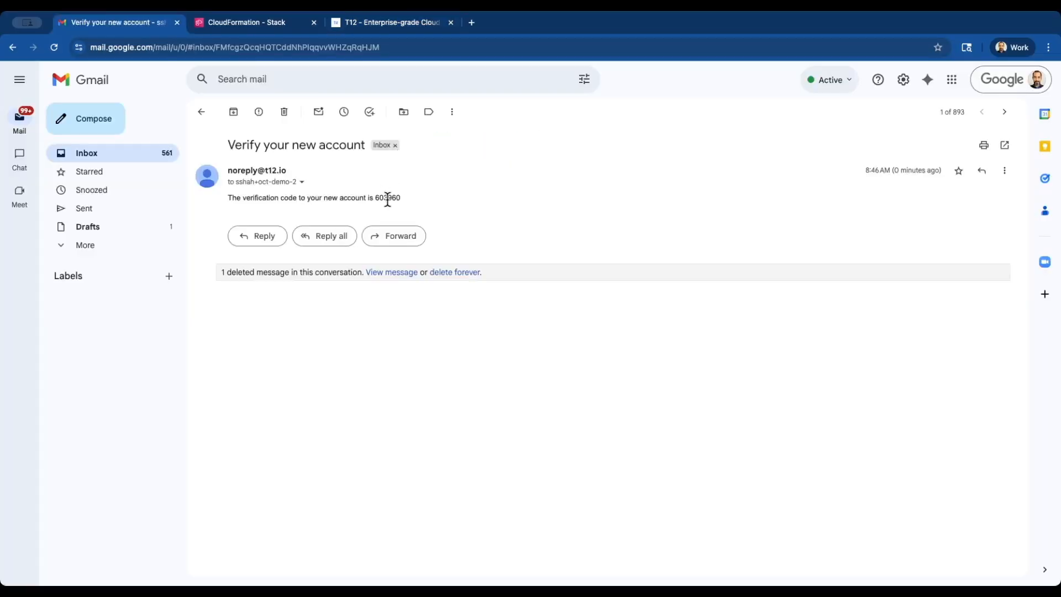
pyautogui.doubleClick(387, 197)
pyautogui.press('super+c')
pyautogui.click(367, 23)
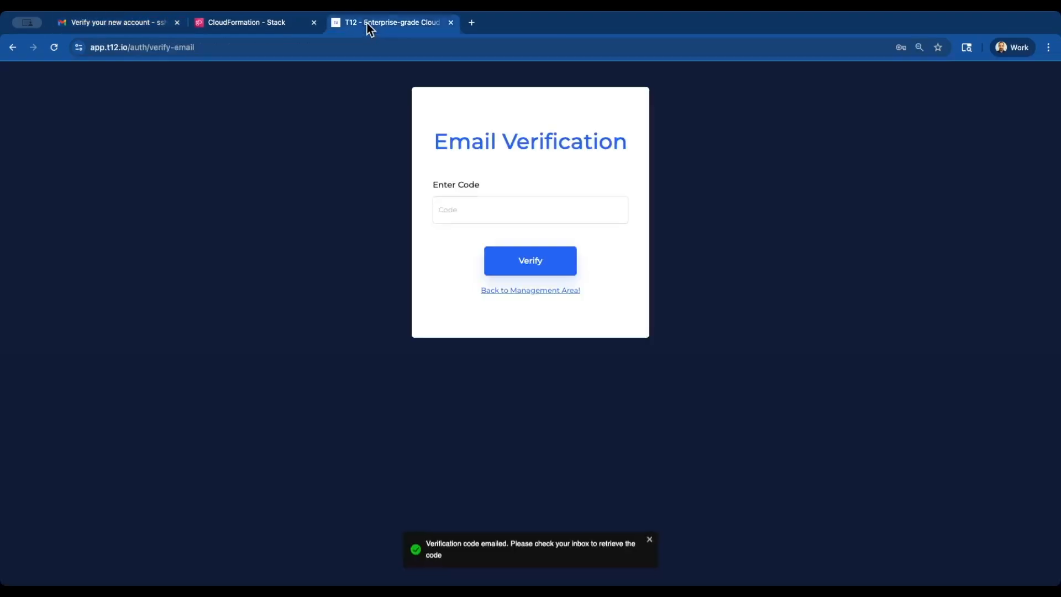
pyautogui.press('super+v')
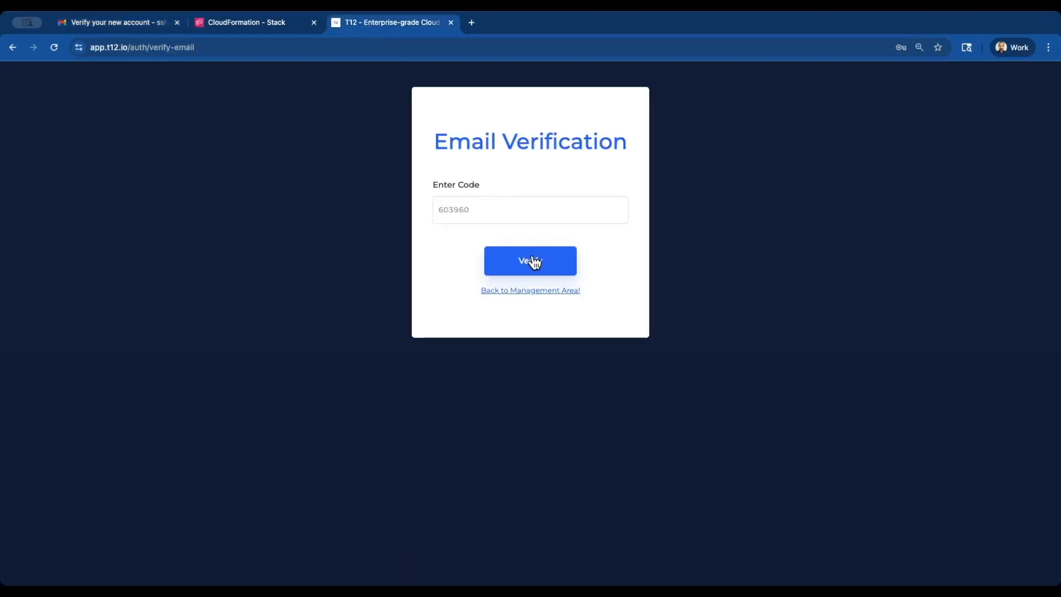
pyautogui.click(533, 257)
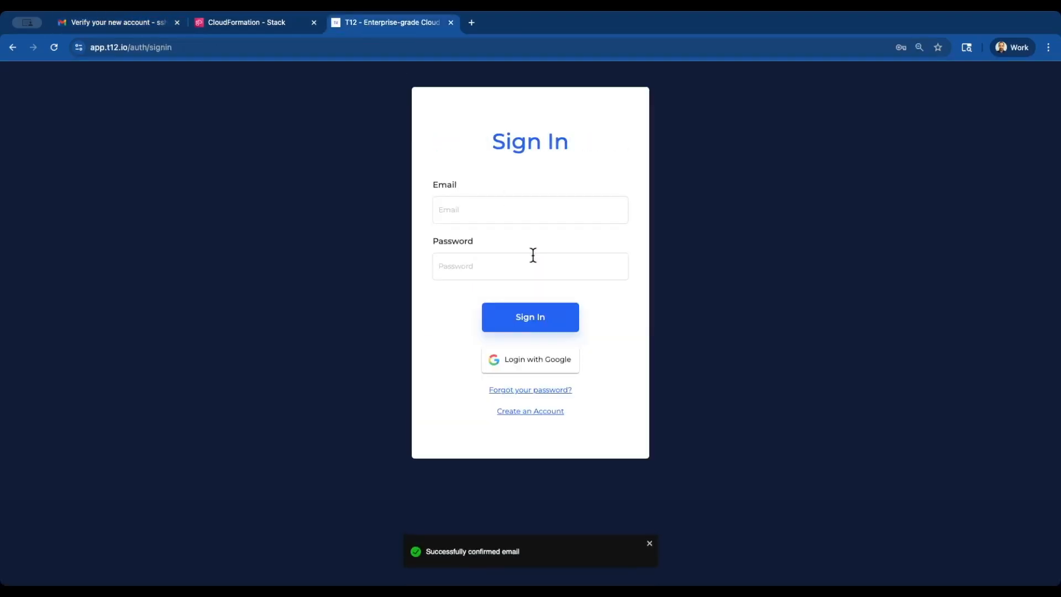
# Copy the account's email address from the recipient details of the verification email
pyautogui.click(135, 28)
pyautogui.click(301, 183)
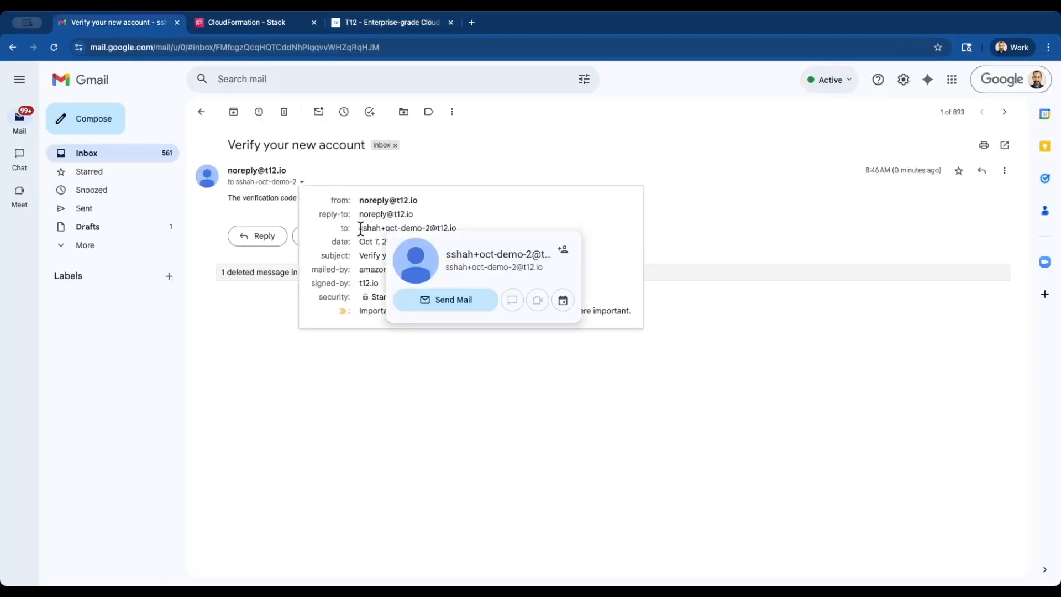
pyautogui.moveTo(360, 228); pyautogui.dragTo(454, 226)
pyautogui.press('super+c')
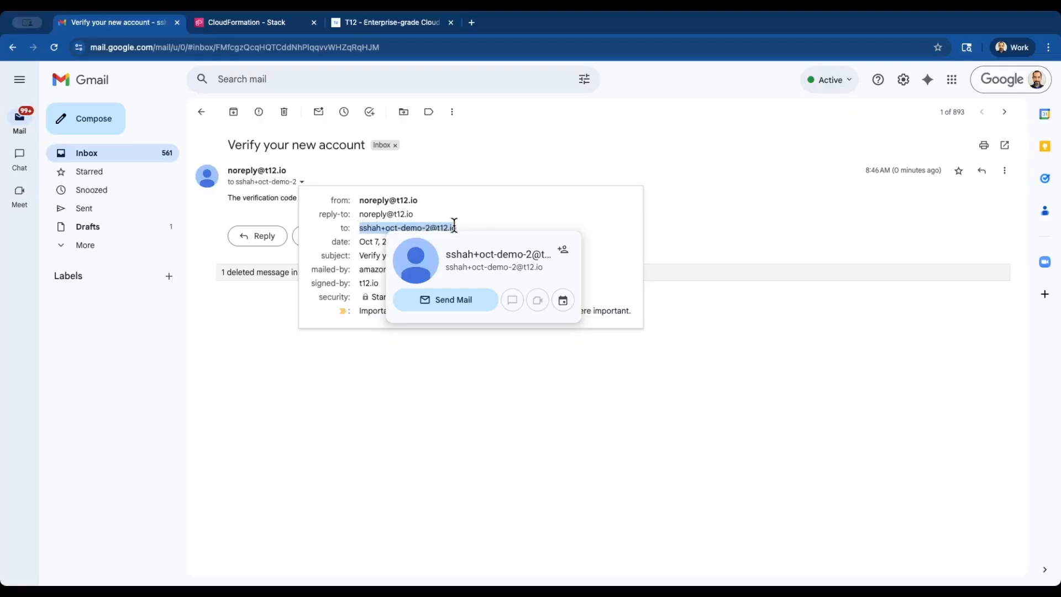
pyautogui.click(380, 31)
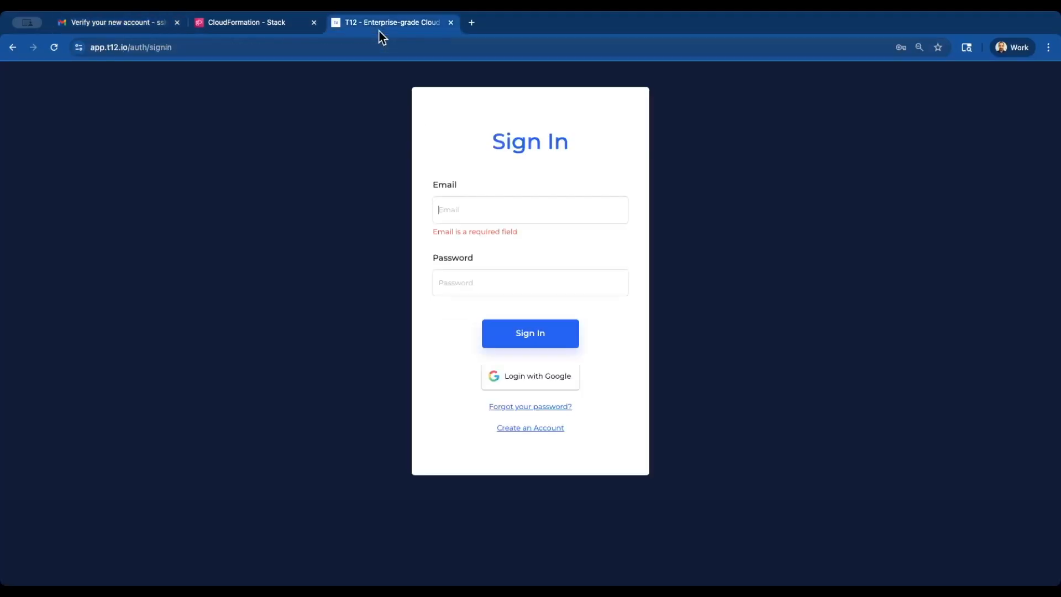
# Sign in to T12 with the copied account email and the account password
pyautogui.click(481, 216)
pyautogui.press('super+v')
pyautogui.click(502, 272)
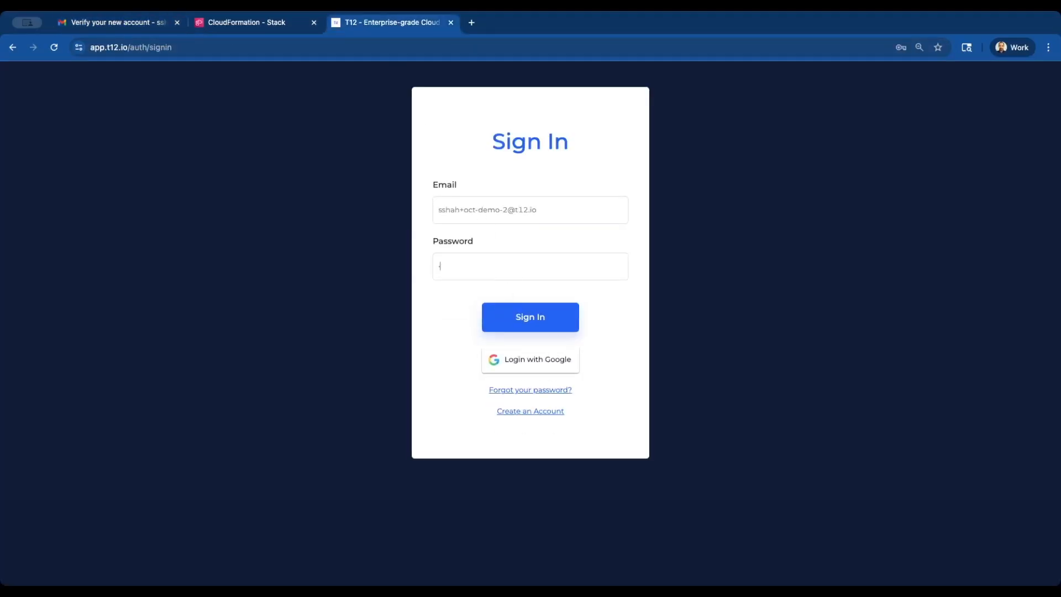
pyautogui.press('super+v')
pyautogui.click(543, 315)
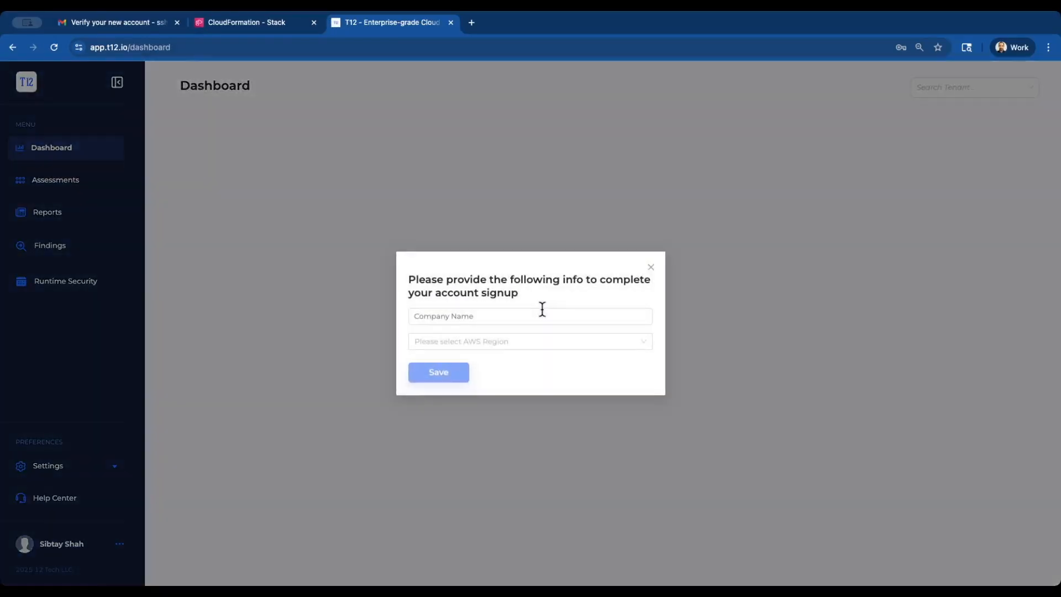
# Complete signup with company name 'Demo Oct 2' and AWS region us-east-1
pyautogui.click(533, 310)
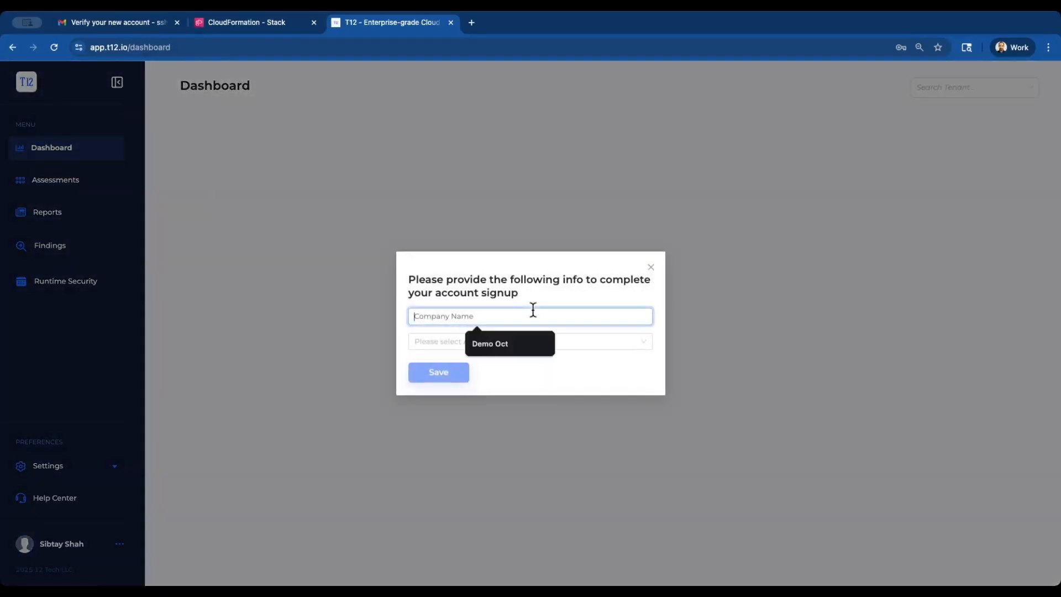
pyautogui.write('Demo Oct')
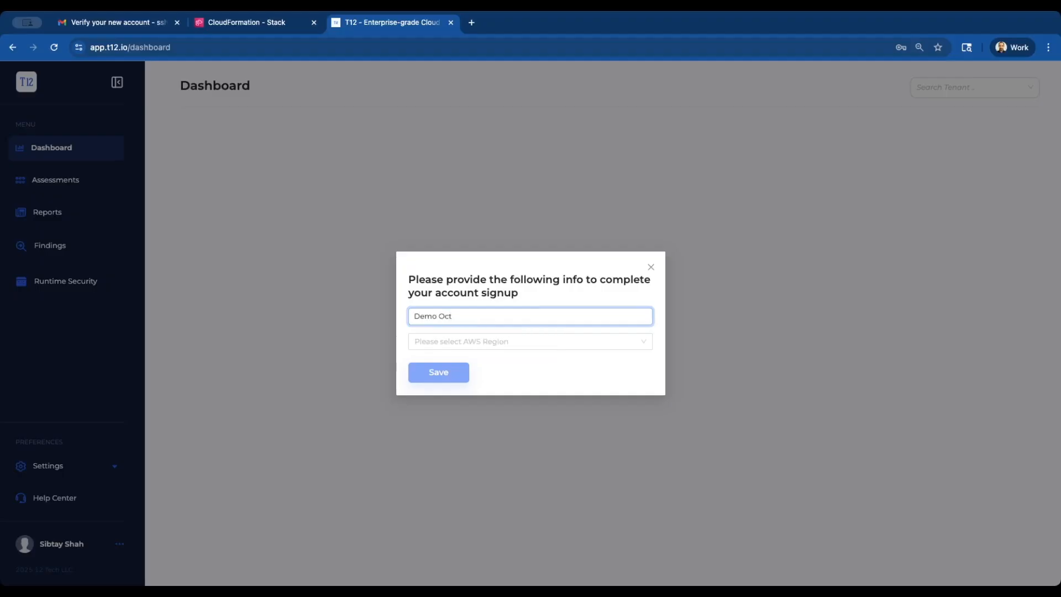
pyautogui.write(' 2')
pyautogui.click(562, 347)
pyautogui.click(548, 364)
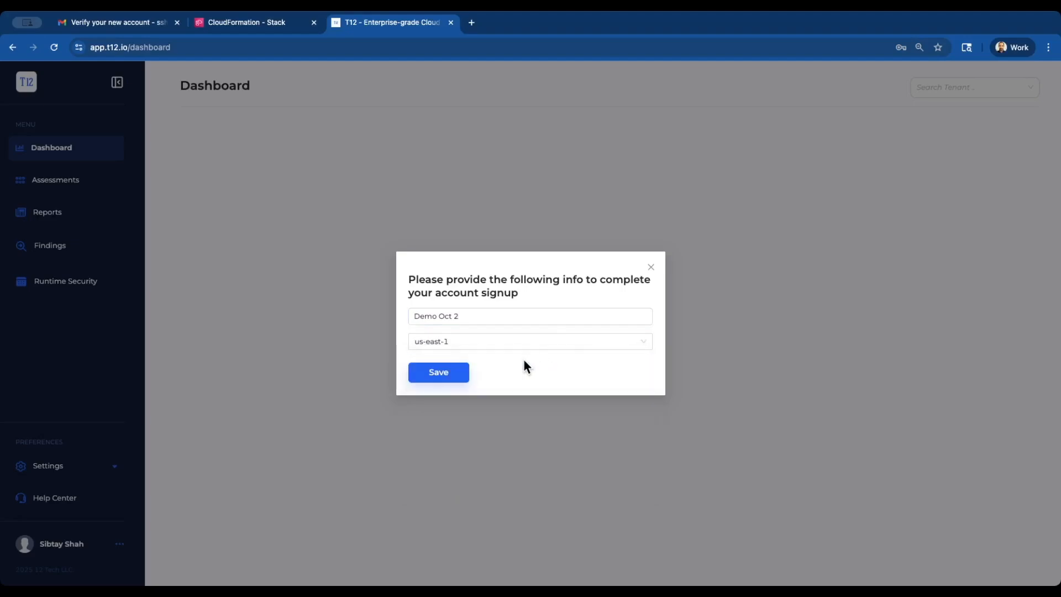
pyautogui.click(456, 376)
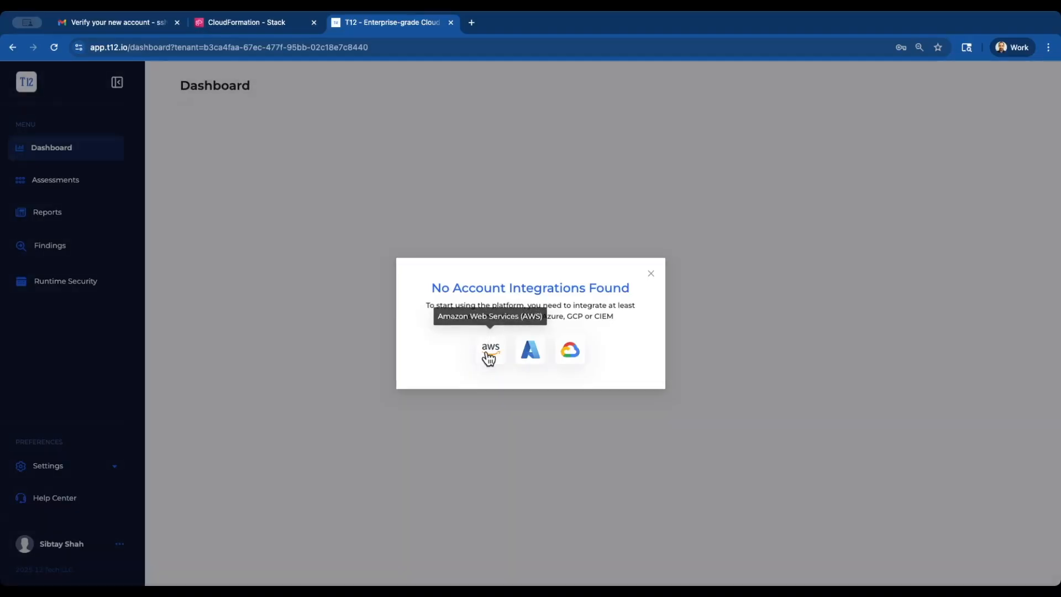
# Add an Account Level AWS integration and launch its CloudFormation template
pyautogui.click(488, 358)
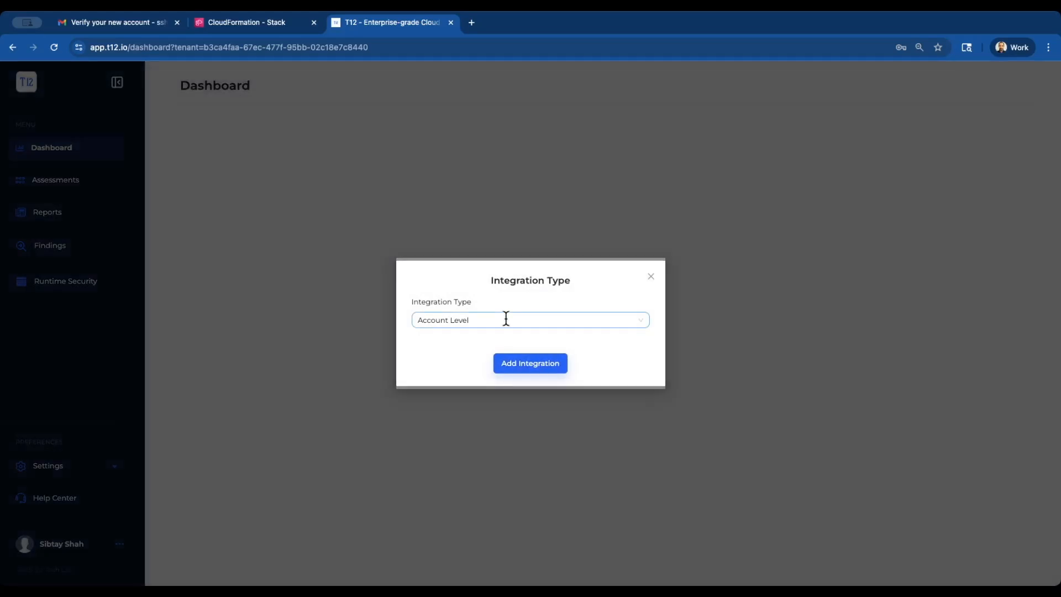
pyautogui.click(506, 319)
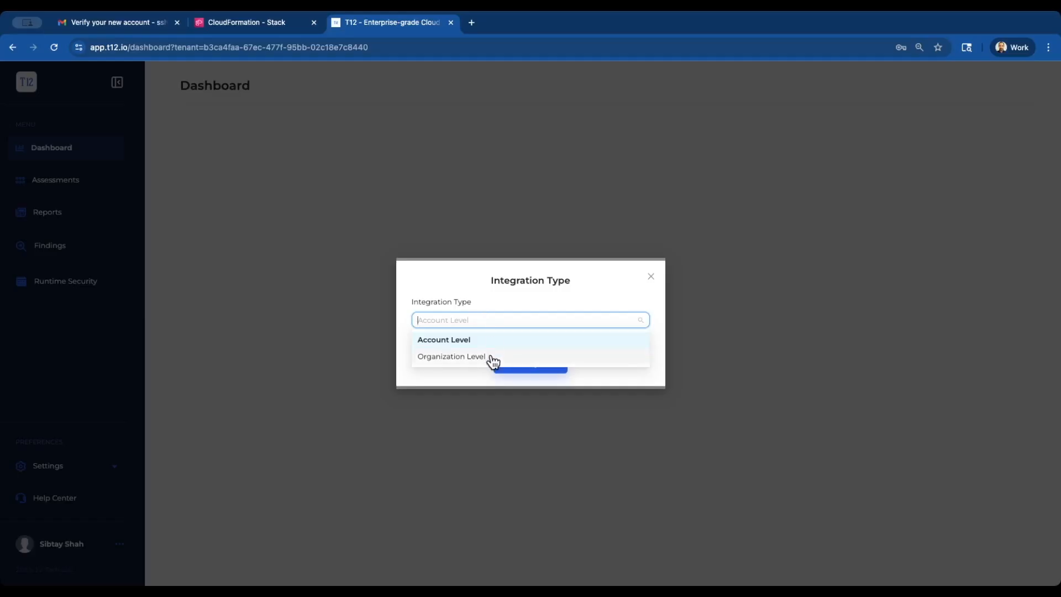
pyautogui.click(487, 338)
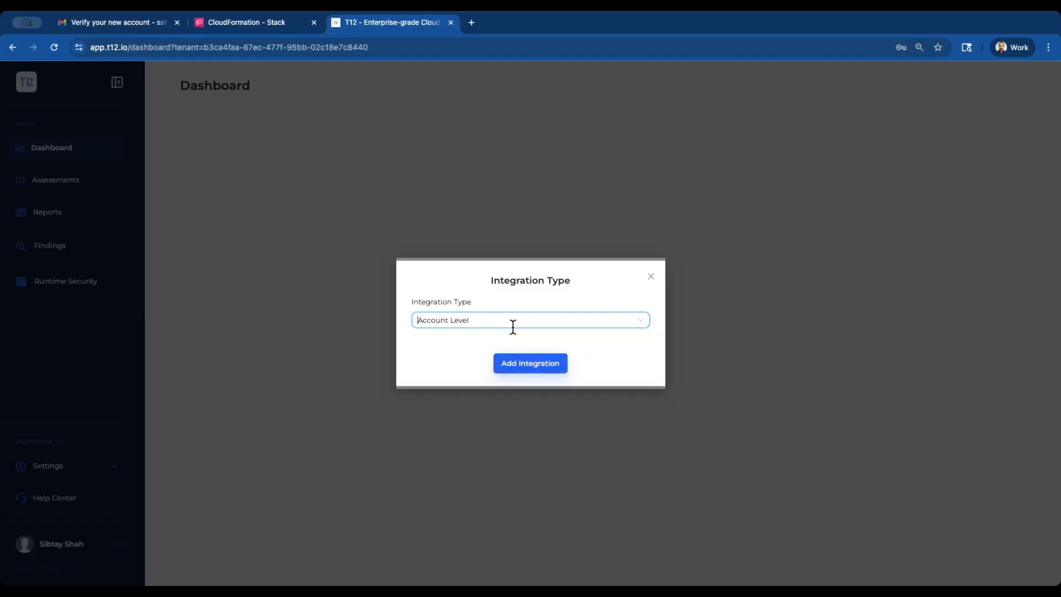
pyautogui.click(532, 363)
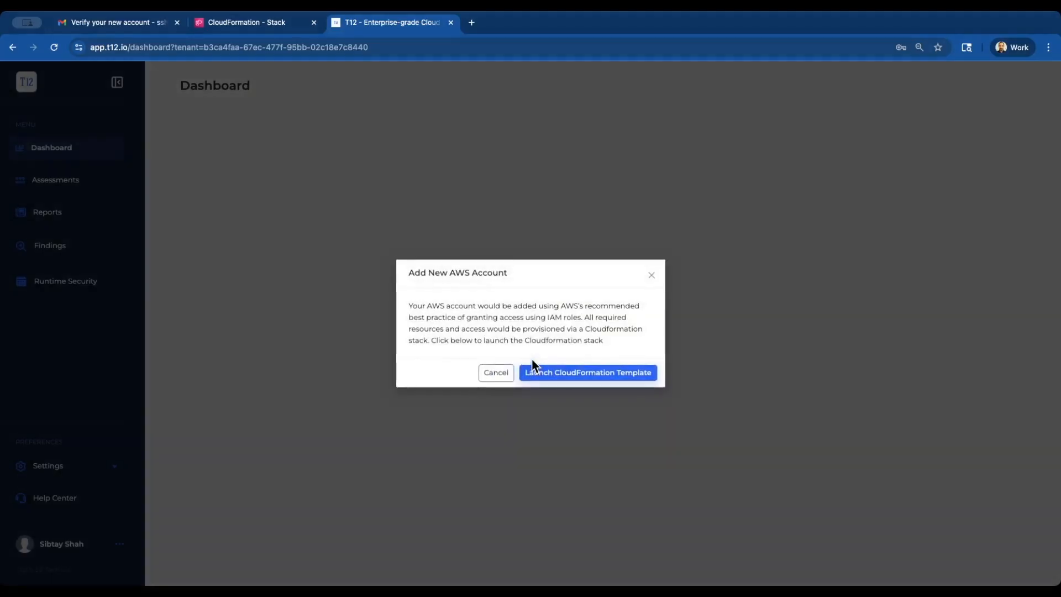
pyautogui.click(562, 372)
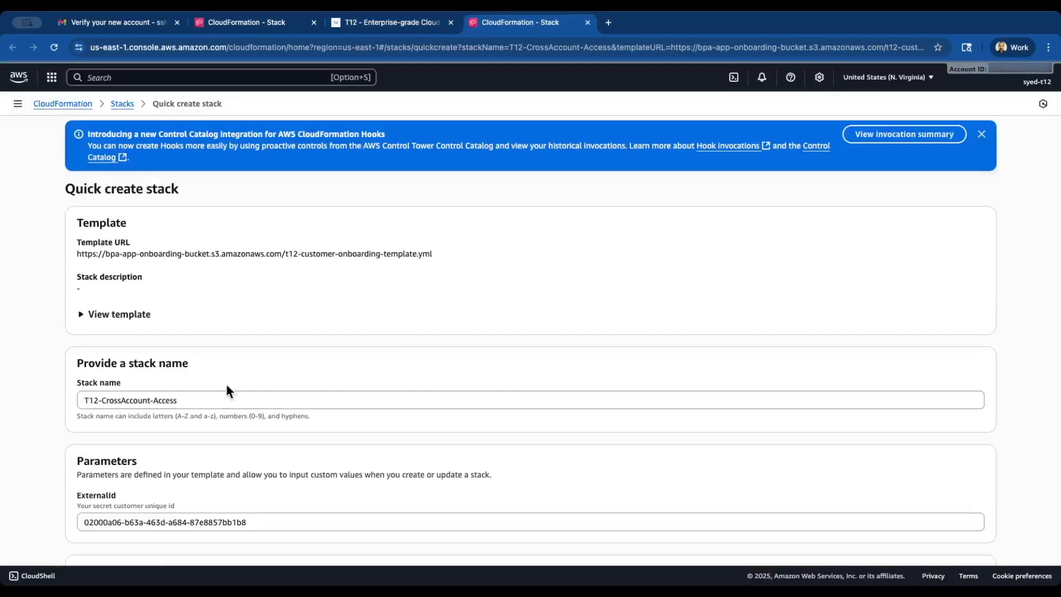
# Create the stack as T12-OctDemo2-CrossAccount-Access after acknowledging IAM resource creation
pyautogui.click(102, 400)
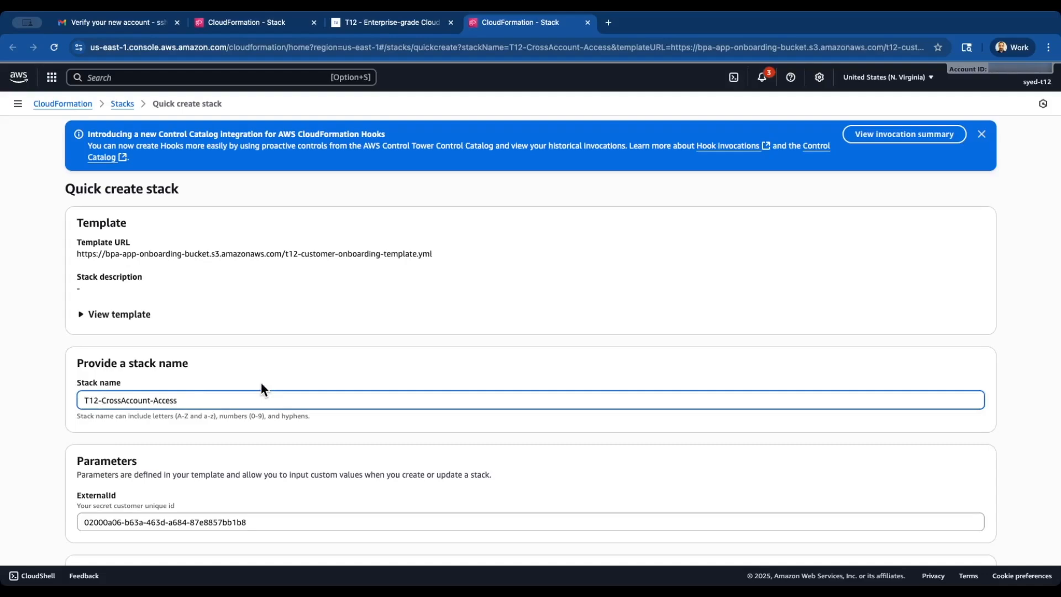
pyautogui.write('OctDemo2-')
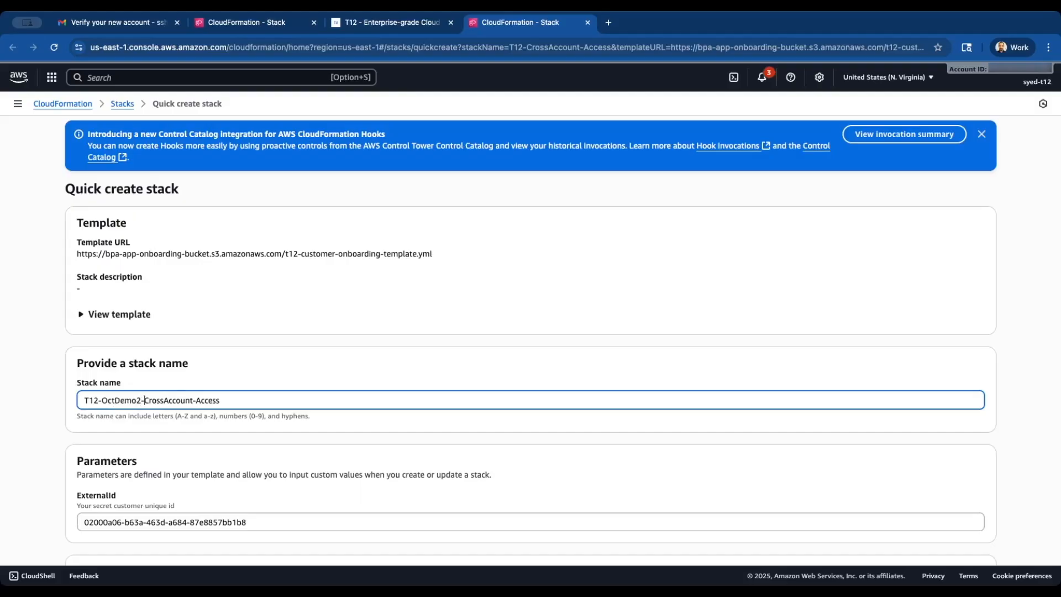
pyautogui.scroll(-1, 299, 458)
pyautogui.scroll(-10, 299, 456)
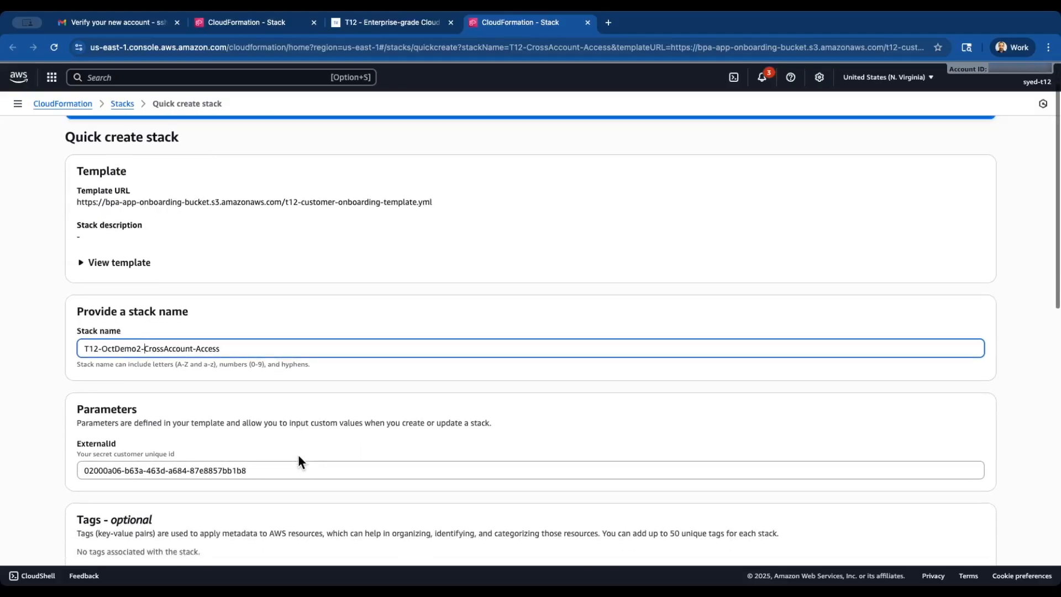
pyautogui.click(161, 485)
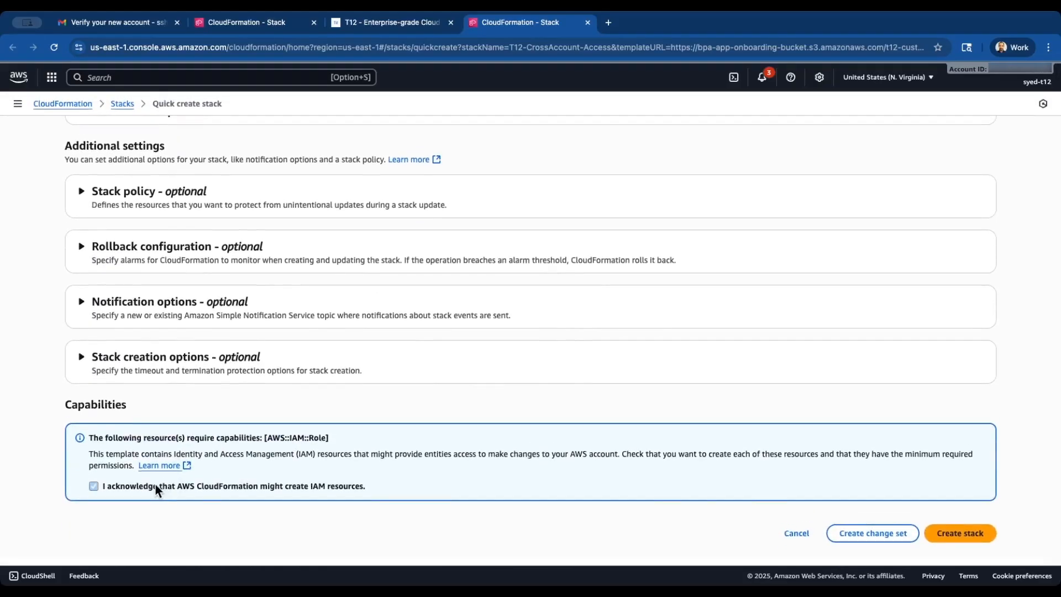
pyautogui.click(968, 533)
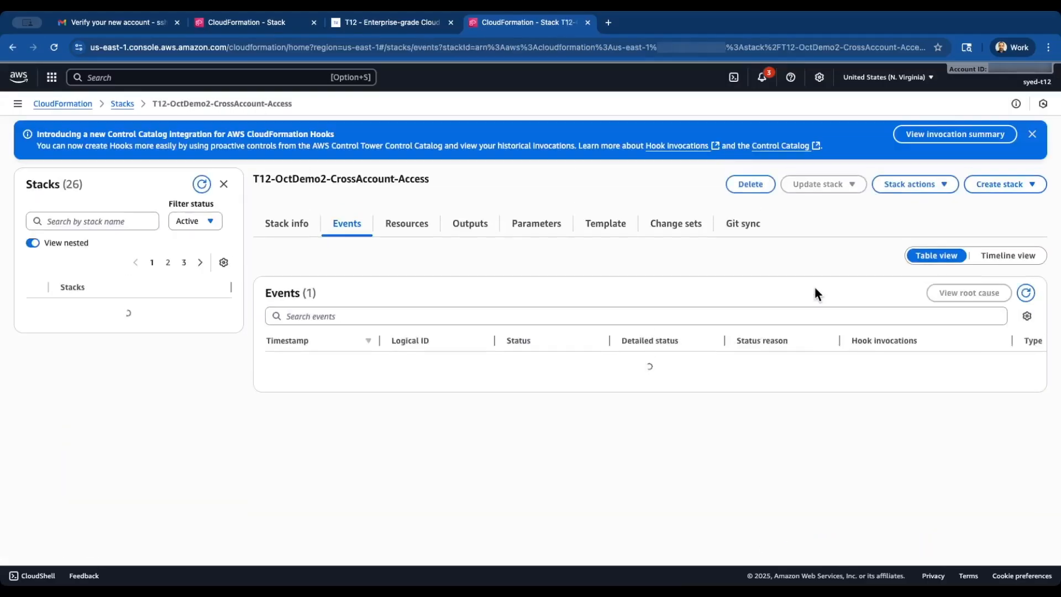
# Refresh the stack events until CREATE_COMPLETE, then check T12 shows the AWS account integrated
pyautogui.click(416, 25)
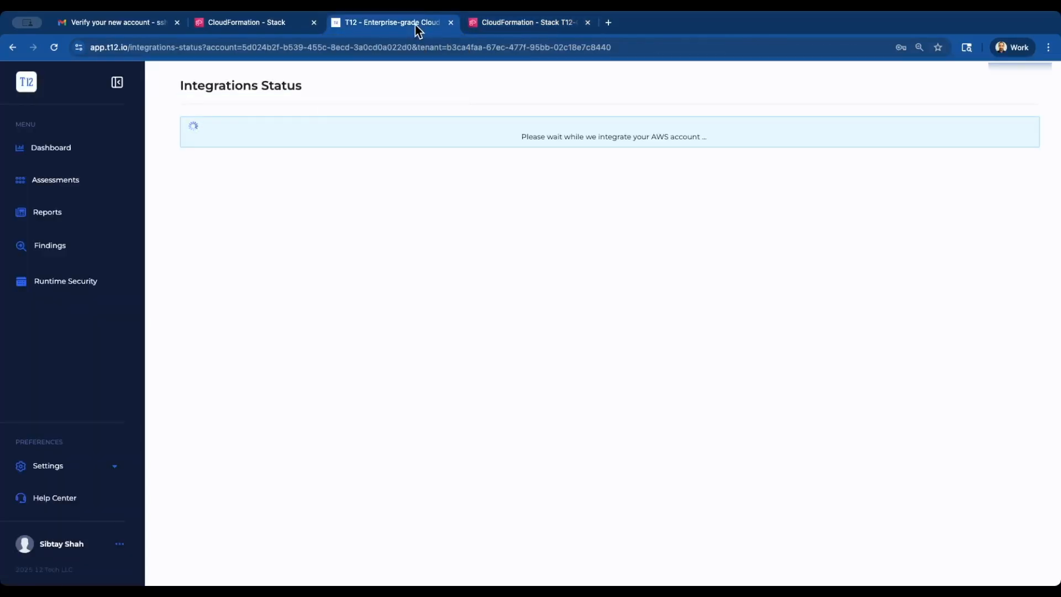
pyautogui.click(527, 28)
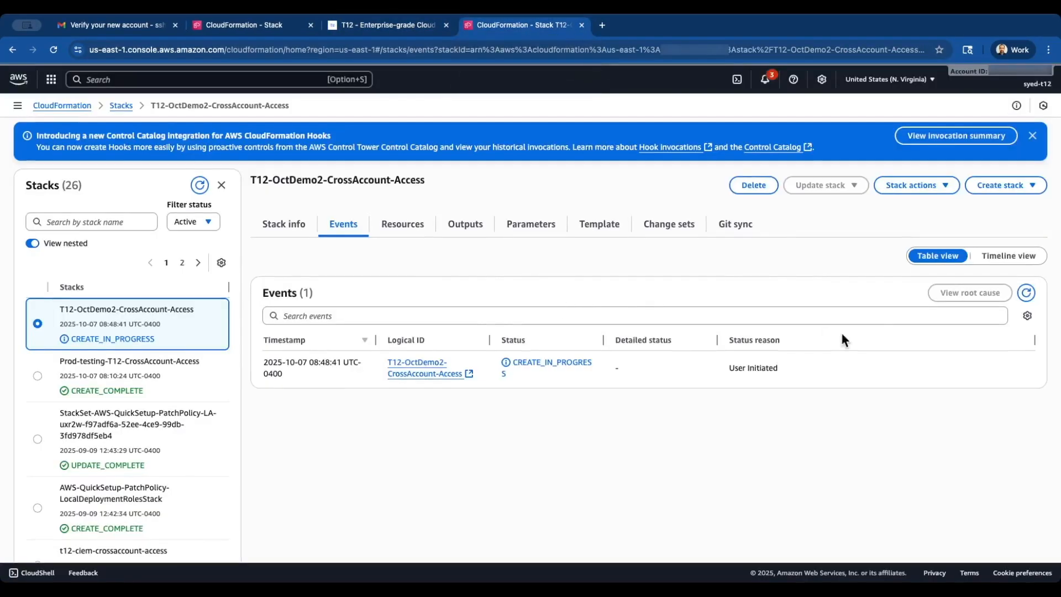
pyautogui.click(1026, 293)
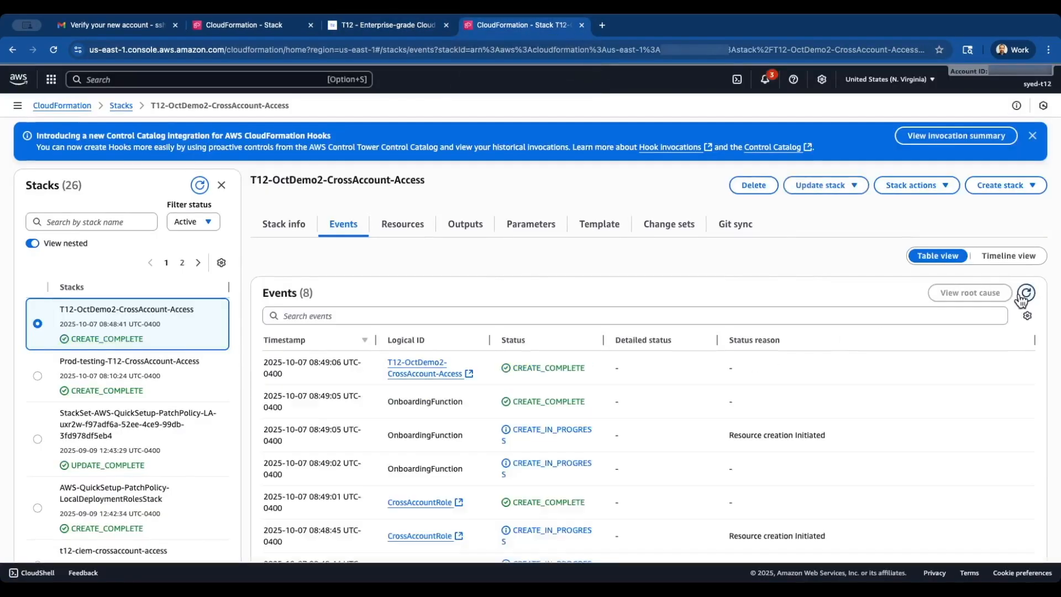
pyautogui.click(399, 28)
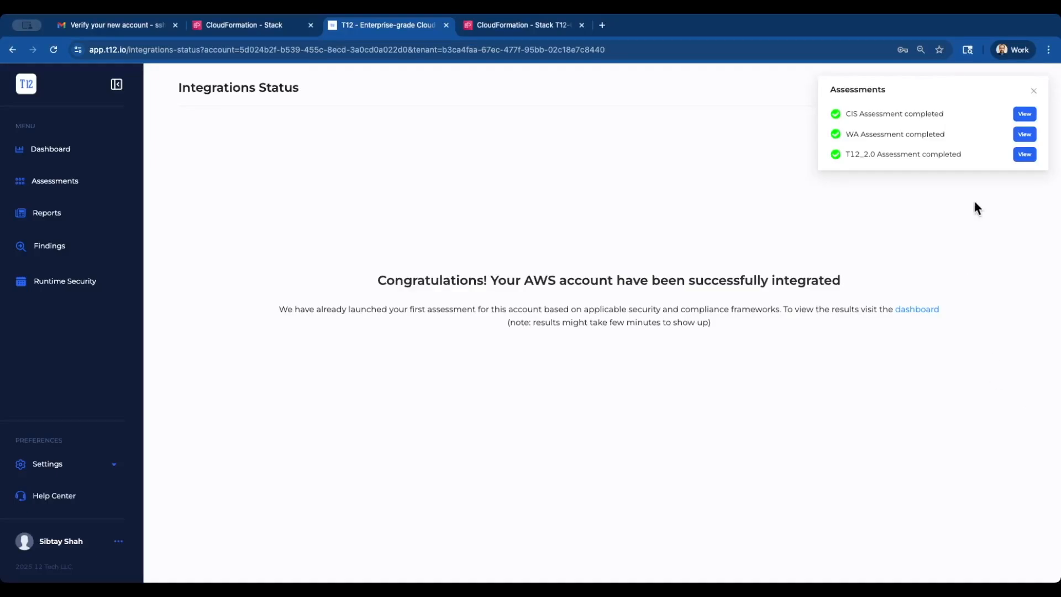
# Dismiss the assessments notice and list the 10 Critical findings from the dashboard
pyautogui.click(1033, 91)
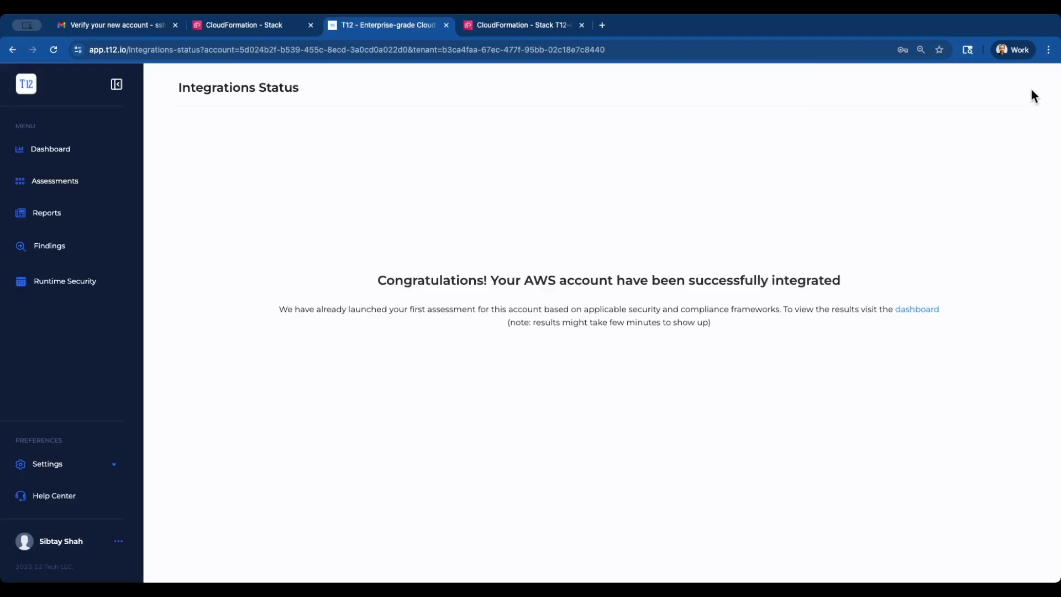
pyautogui.click(920, 316)
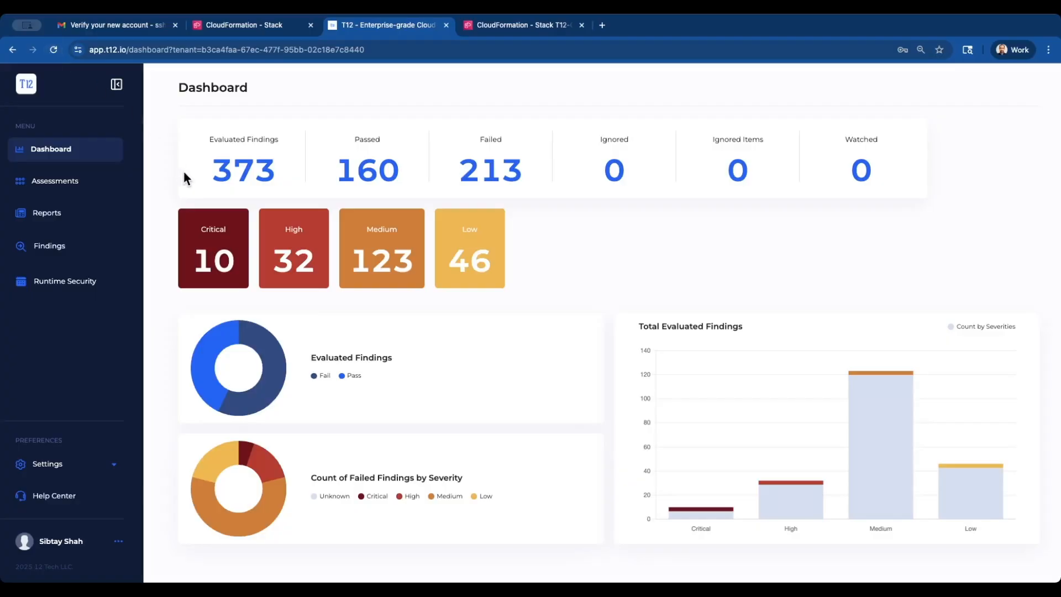
pyautogui.click(220, 266)
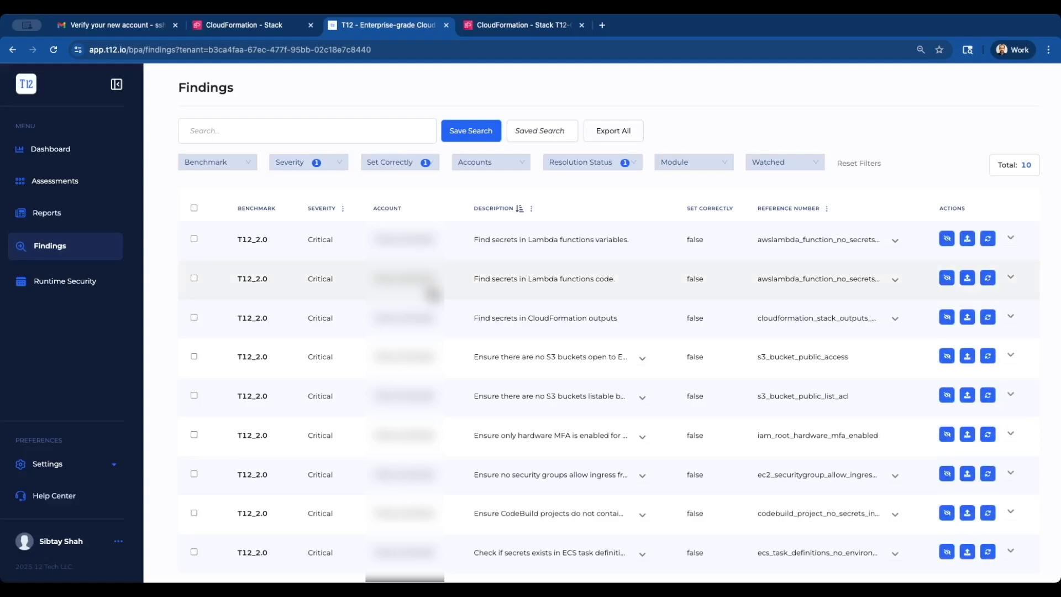
pyautogui.scroll(-1, 432, 294)
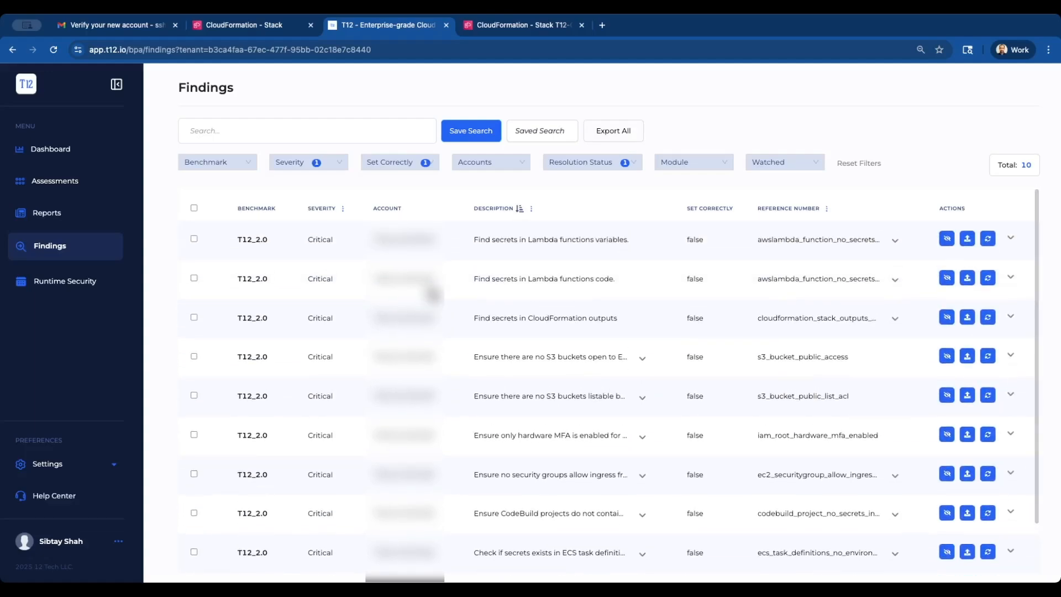
pyautogui.click(117, 87)
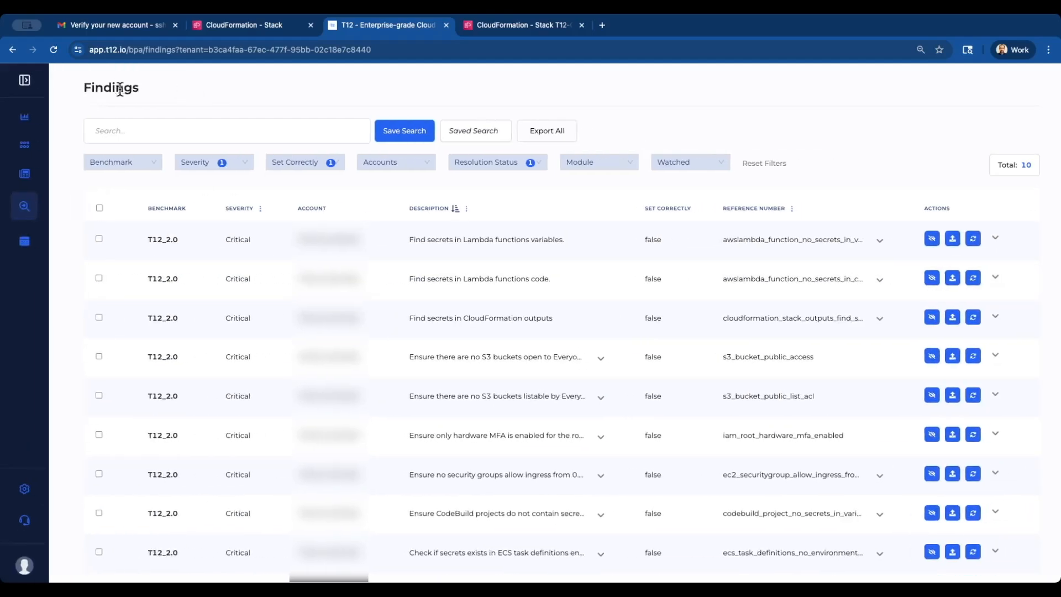
# Open 'Ensure there are no S3 buckets open to Everyone' and view the localgroceries.shop bucket in AWS
pyautogui.click(430, 365)
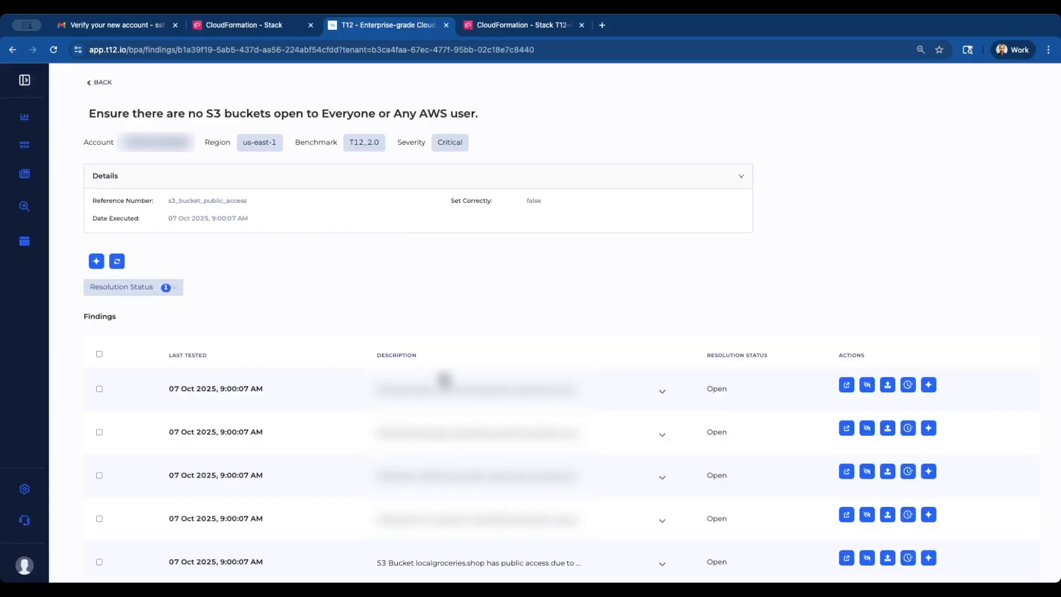
pyautogui.scroll(-1, 474, 386)
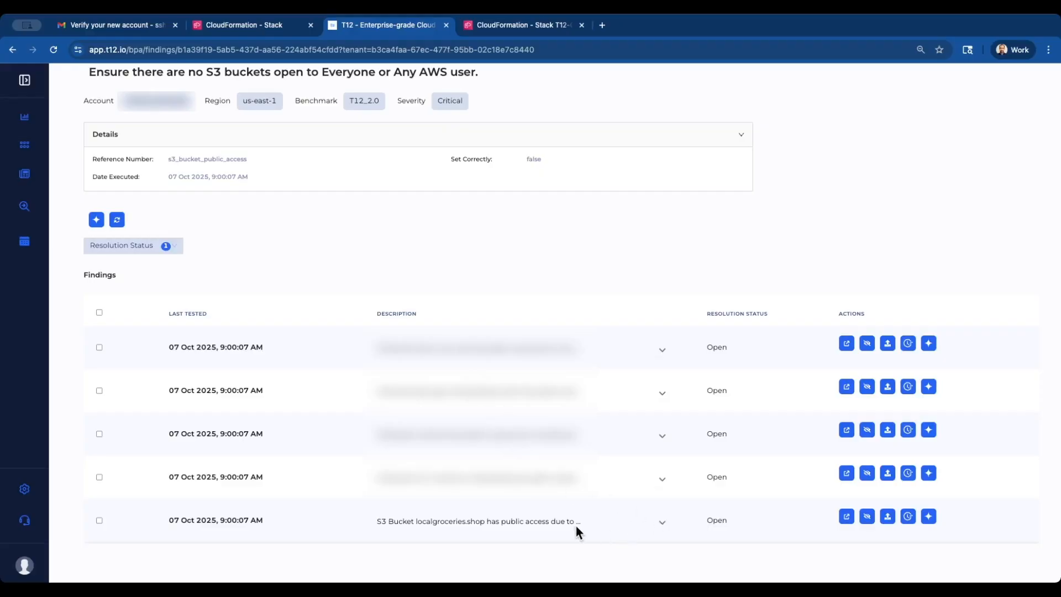
pyautogui.click(666, 525)
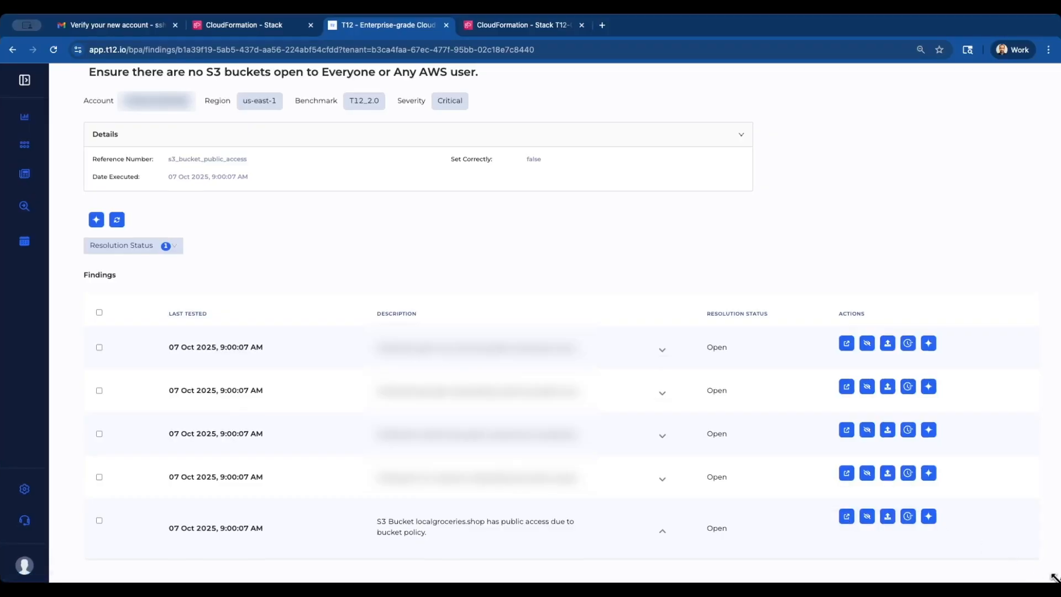
pyautogui.moveTo(1059, 581); pyautogui.dragTo(1056, 582)
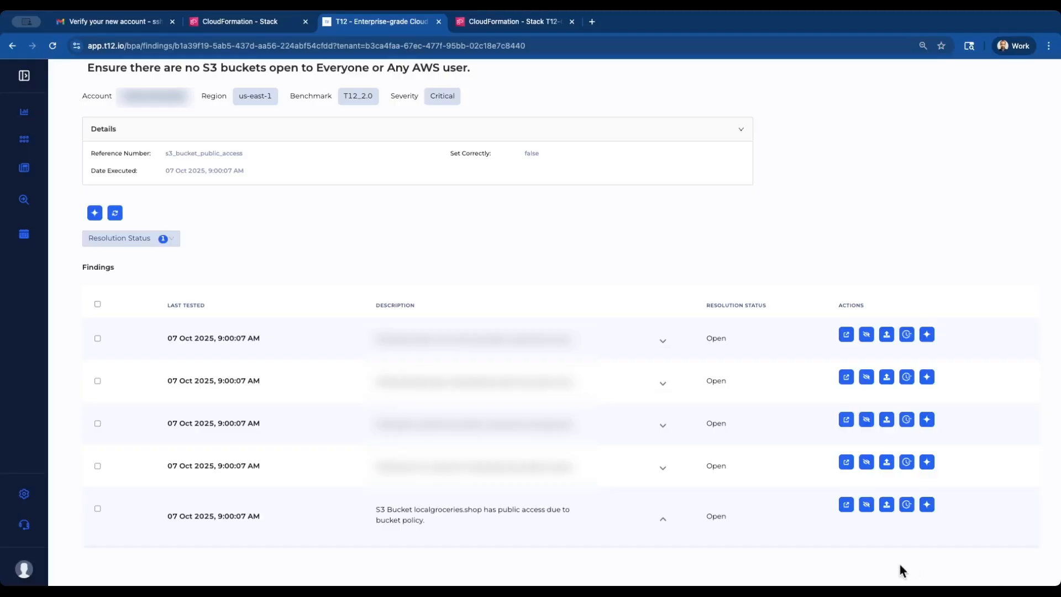
pyautogui.click(846, 504)
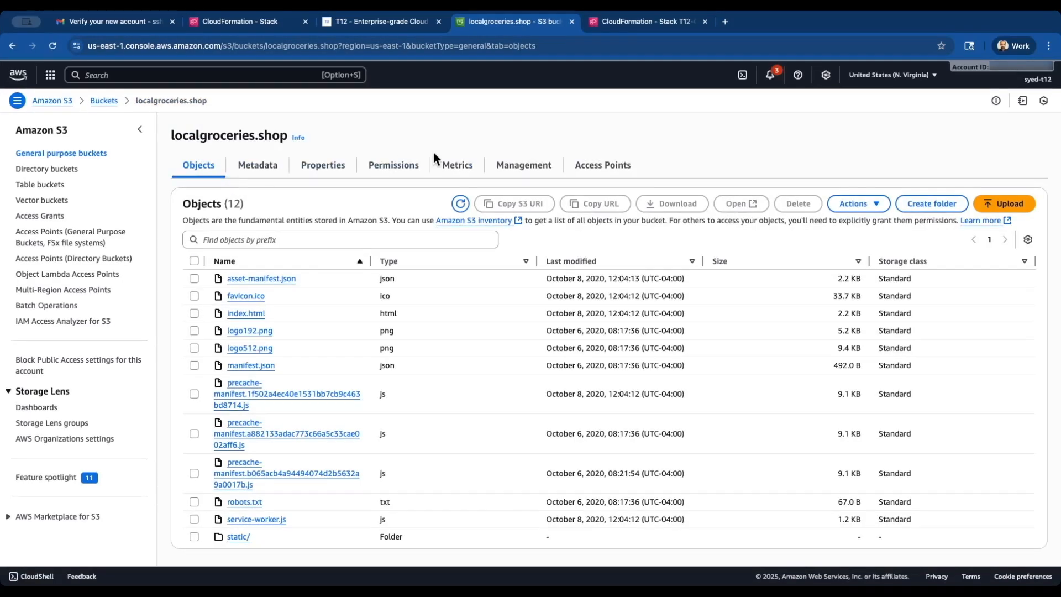
# Enable Block all public access on the localgroceries.shop bucket, confirming with 'confirm'
pyautogui.click(333, 172)
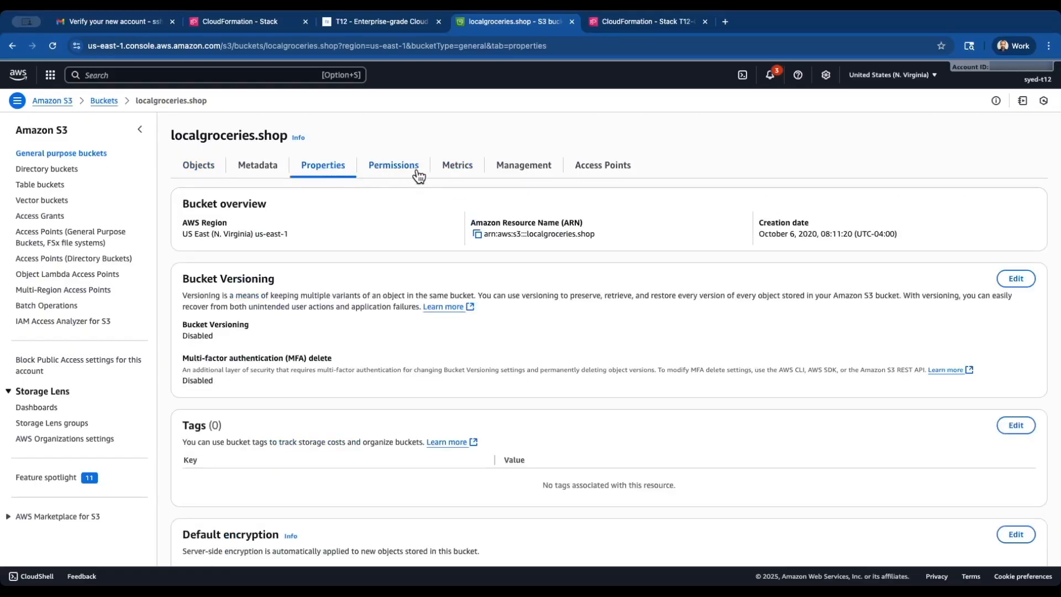
pyautogui.click(391, 174)
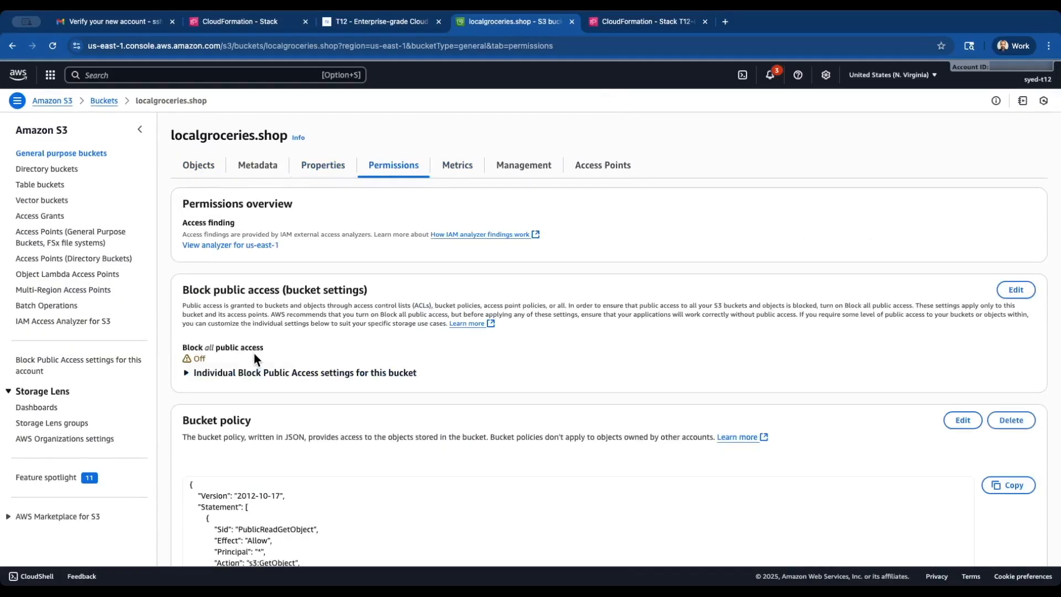
pyautogui.click(1016, 290)
pyautogui.click(190, 222)
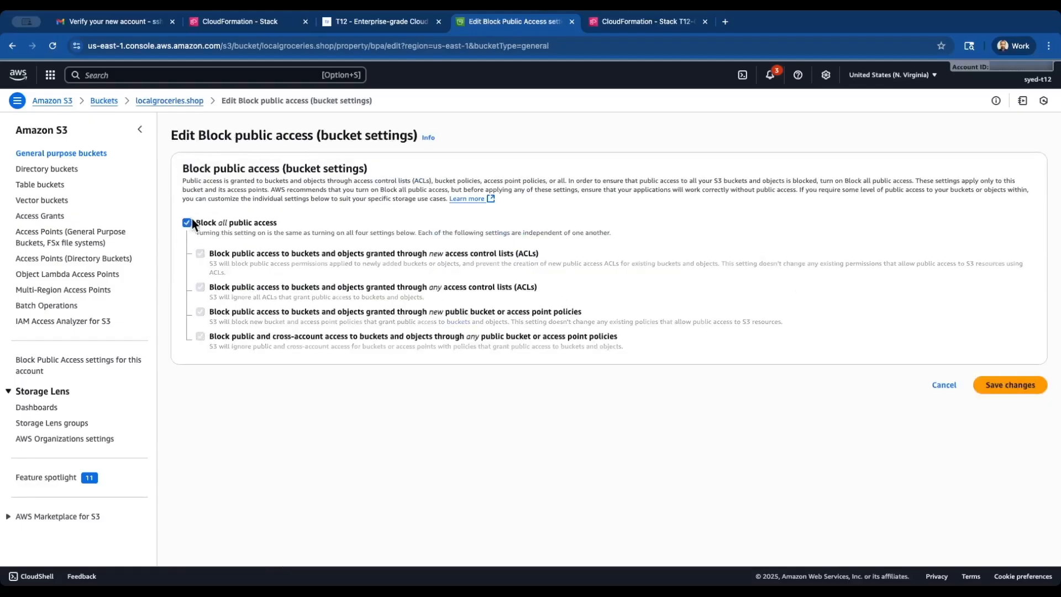
pyautogui.click(1012, 385)
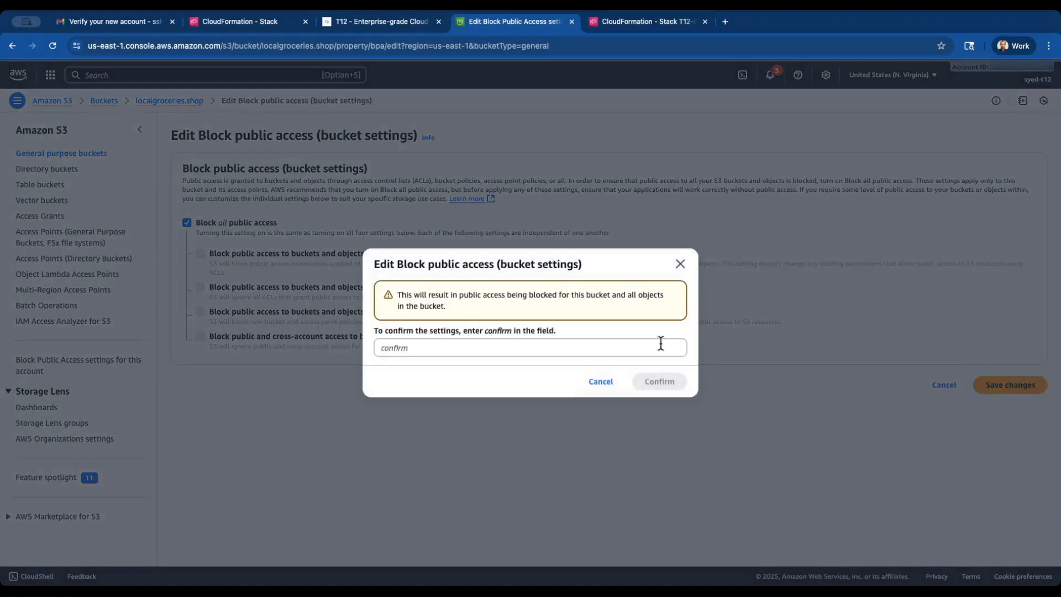
pyautogui.click(629, 346)
pyautogui.write('confirm')
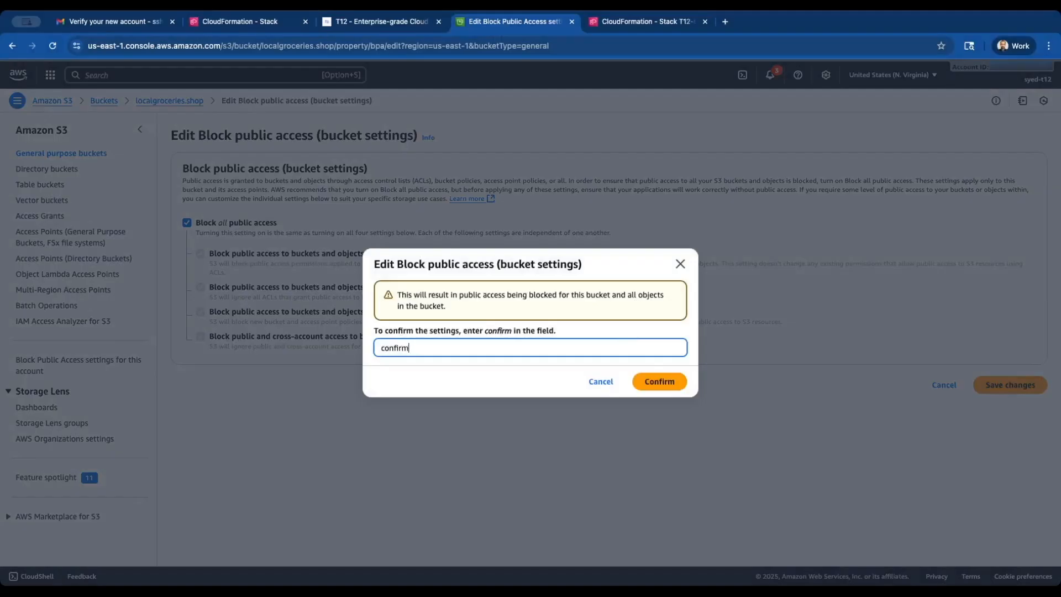
pyautogui.click(658, 385)
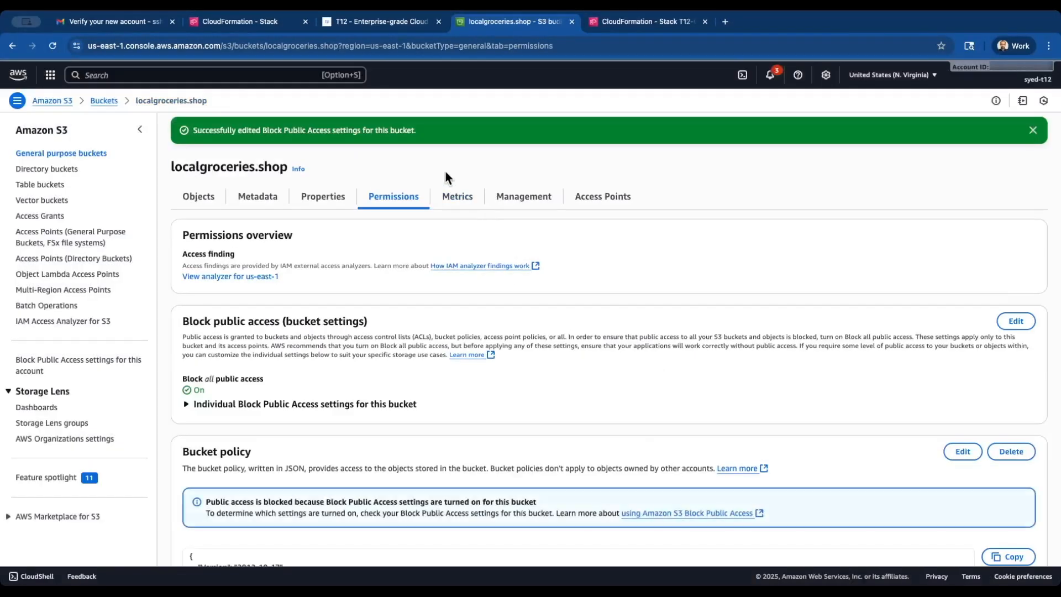
# Re-run Test Now on the public S3 bucket control and reload for updated results
pyautogui.click(370, 29)
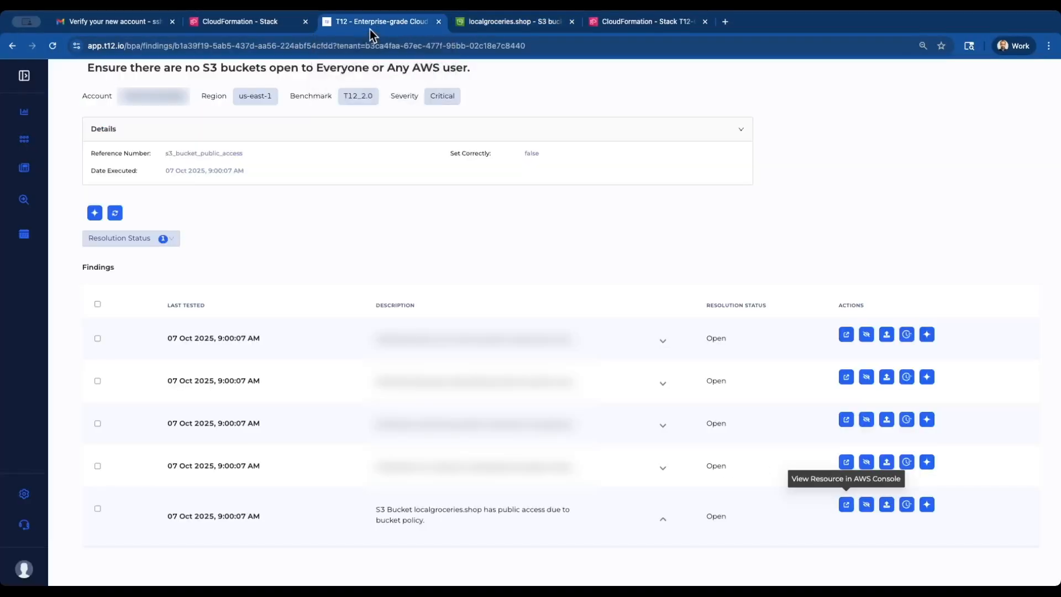
pyautogui.click(513, 25)
pyautogui.click(408, 25)
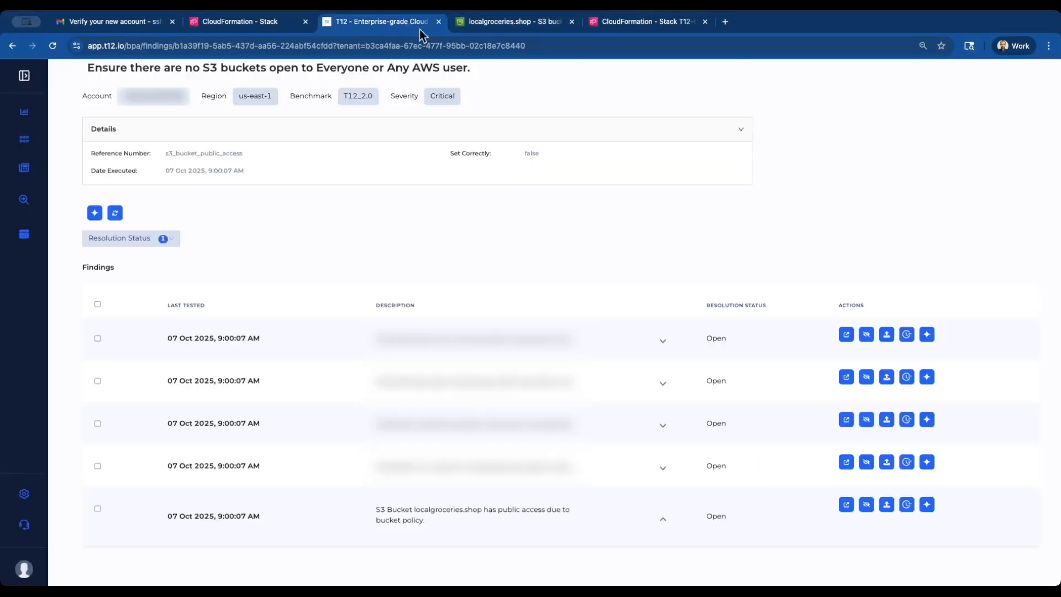
pyautogui.scroll(1, 583, 221)
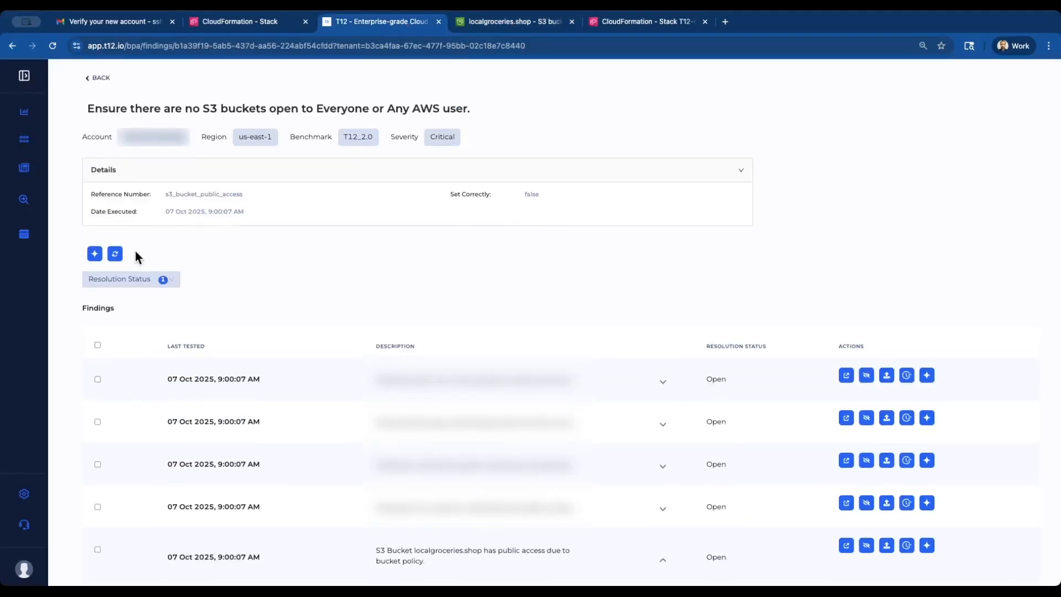
pyautogui.click(115, 253)
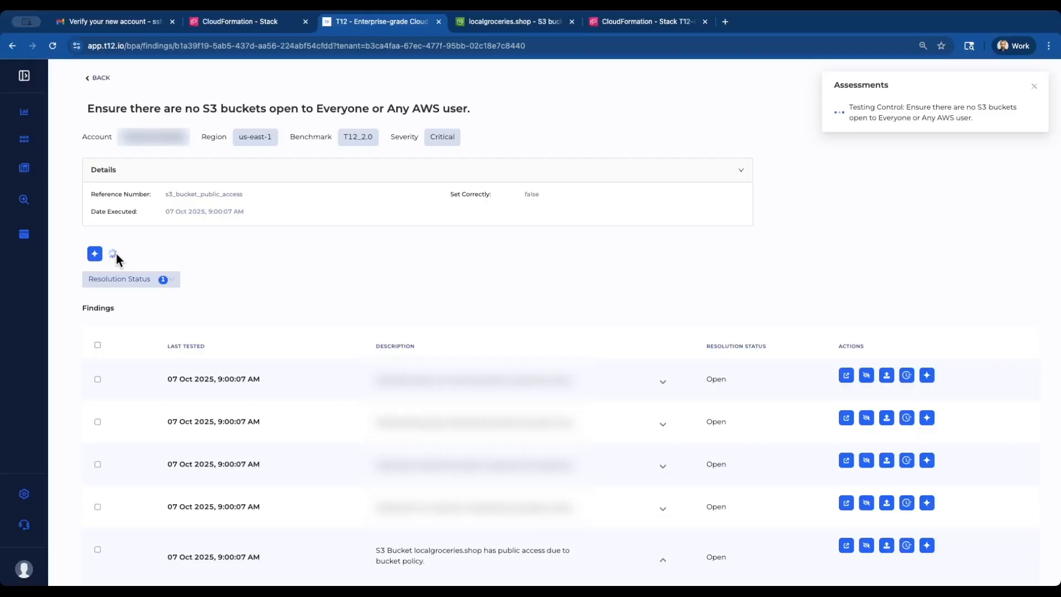
pyautogui.scroll(-2, 116, 256)
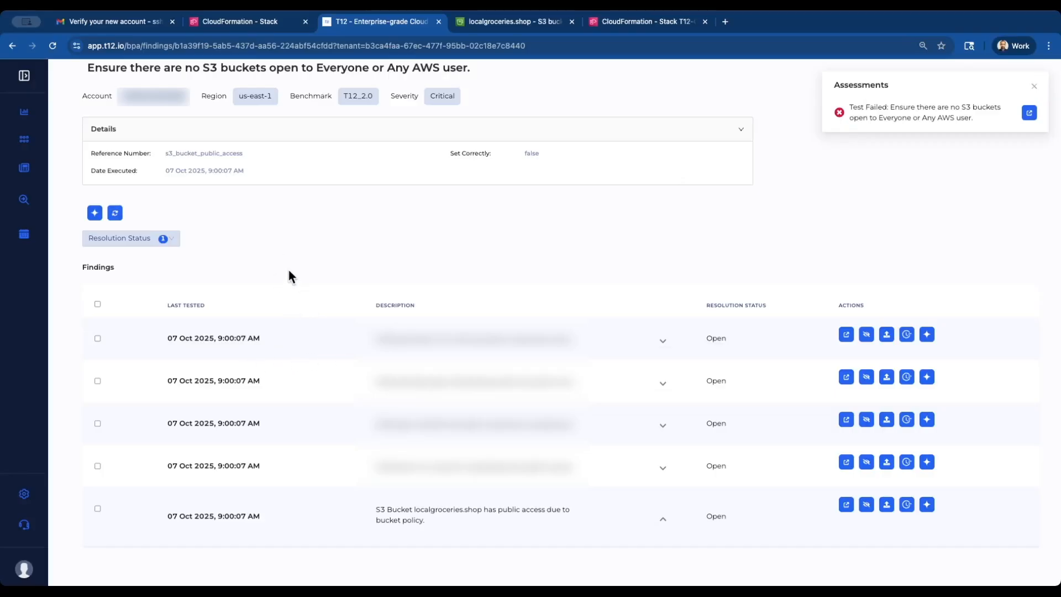
pyautogui.click(53, 47)
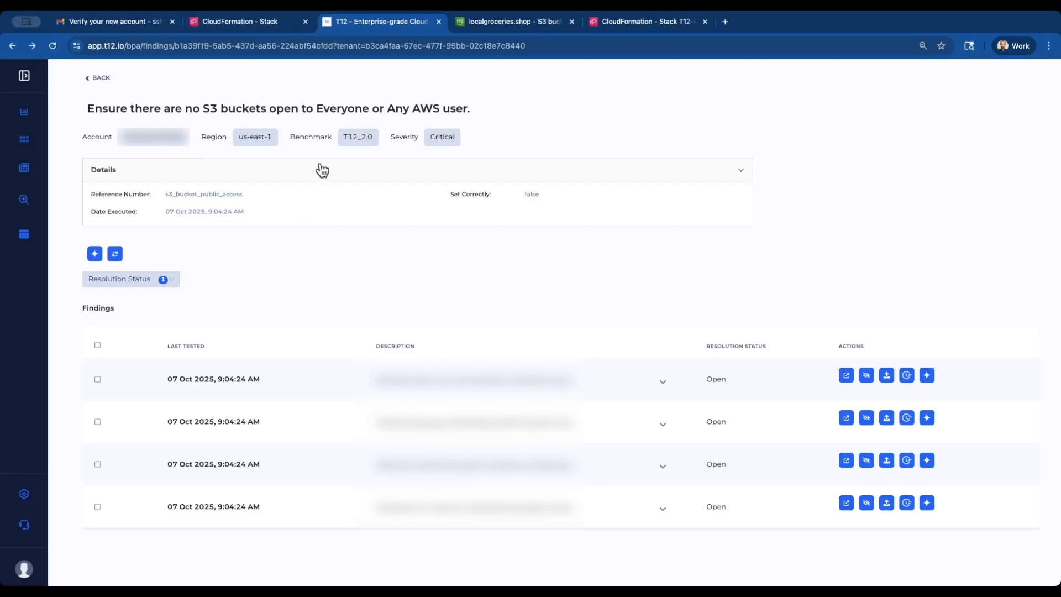
# Review the 'Use strong sign-in mechanisms' finding, then return to the 213-finding list with sidebar labels expanded
pyautogui.click(101, 78)
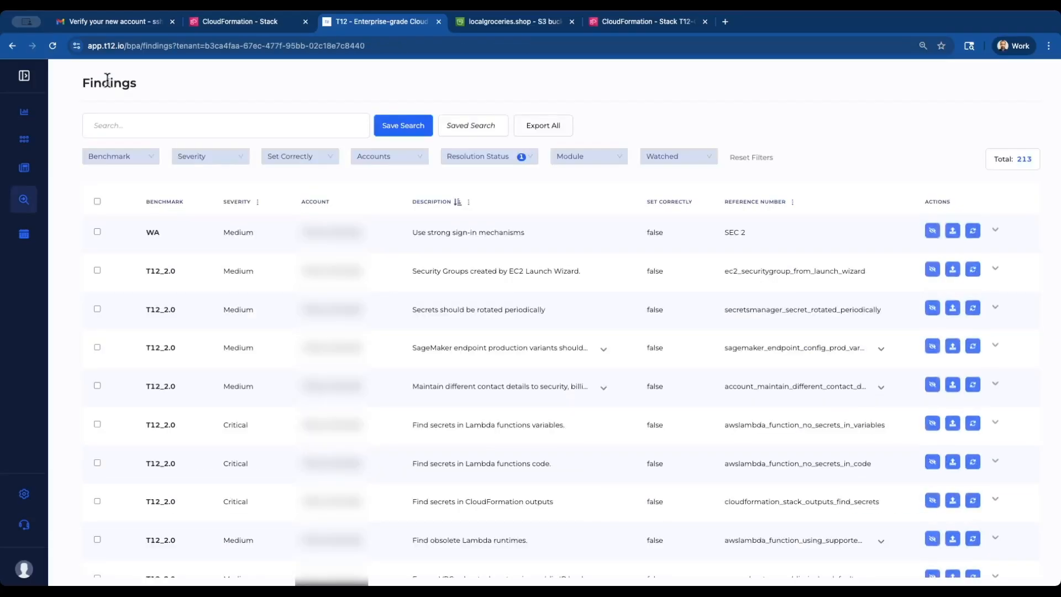
pyautogui.click(460, 243)
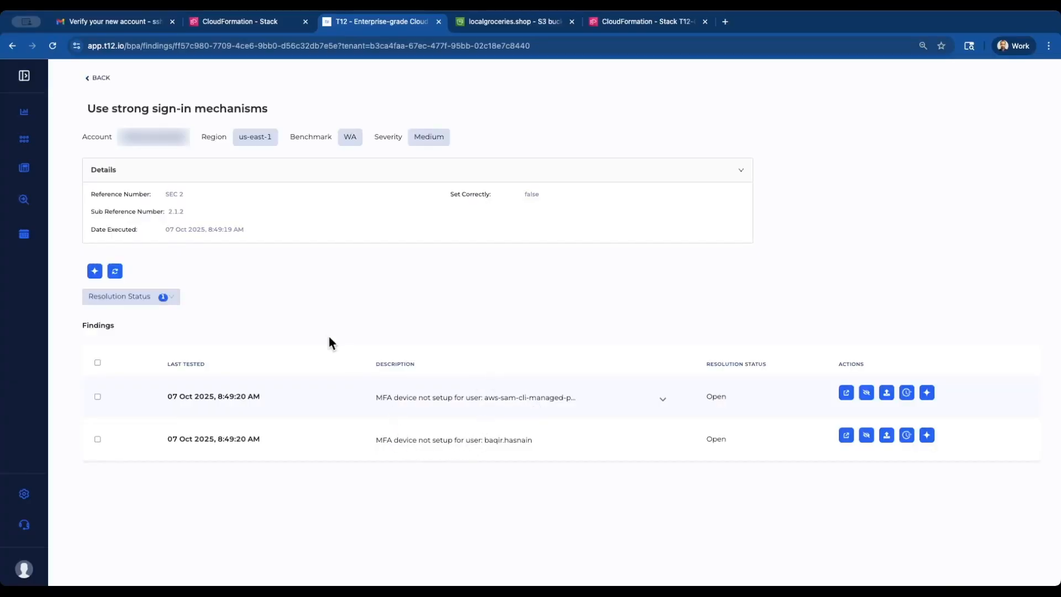
pyautogui.click(99, 80)
pyautogui.click(24, 78)
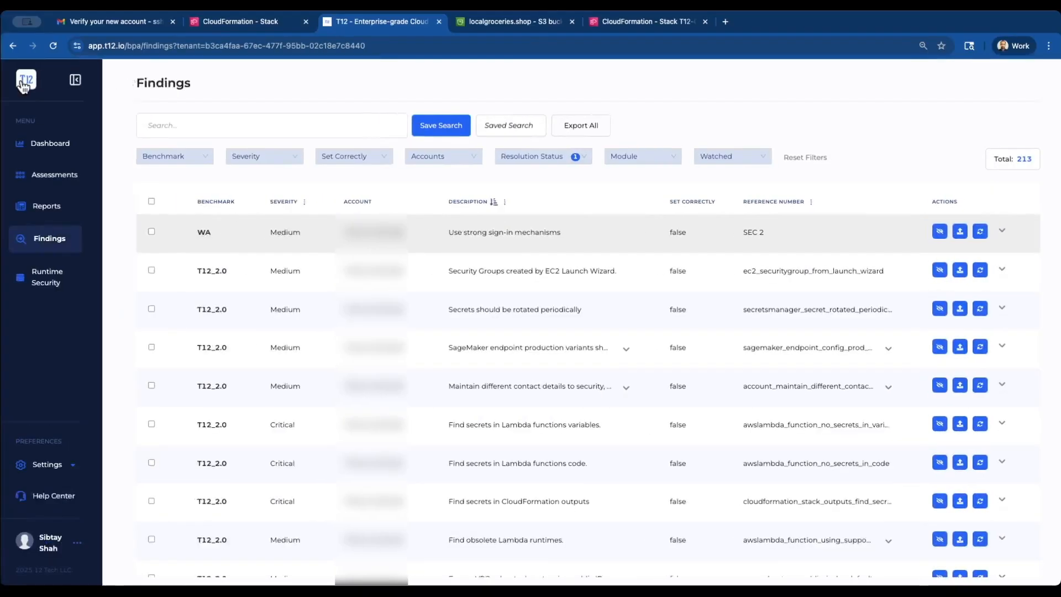
# Confirm the dashboard's 373 evaluated, 160 passed, 213 failed totals, then open Account Integrations under Settings
pyautogui.click(67, 148)
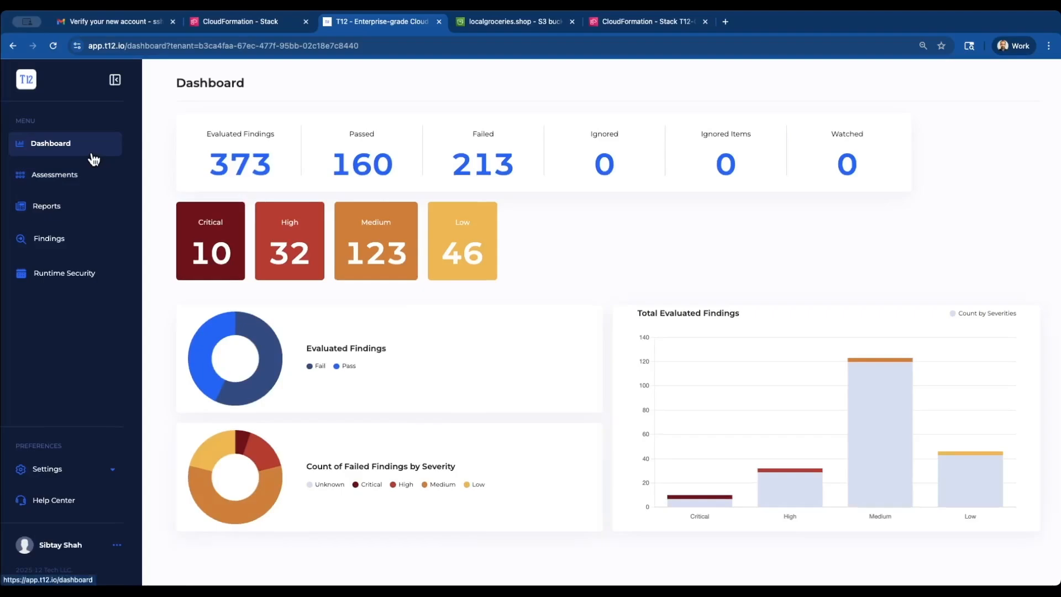
pyautogui.click(87, 468)
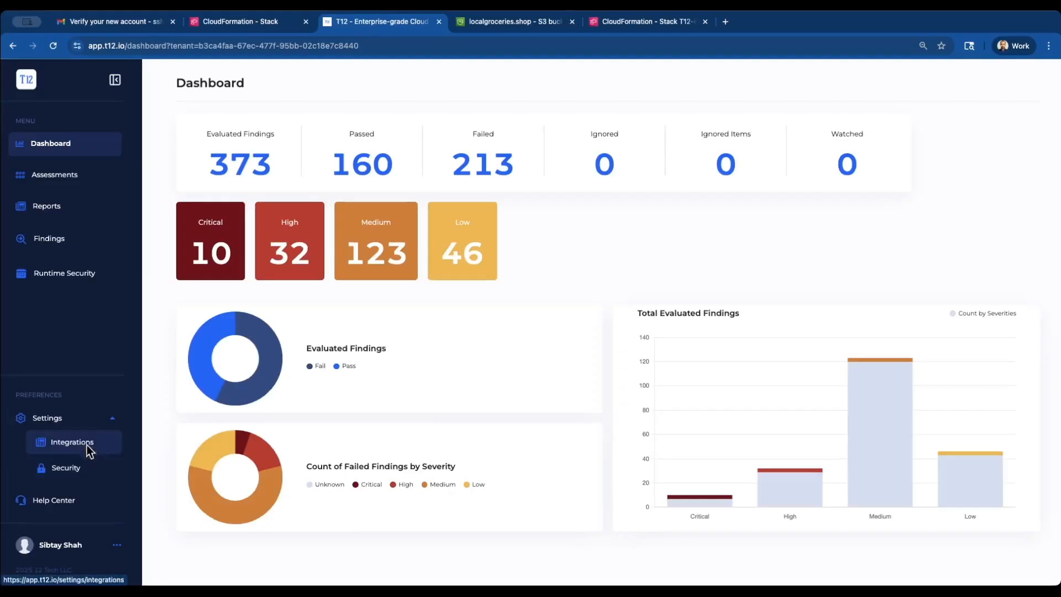
pyautogui.click(86, 446)
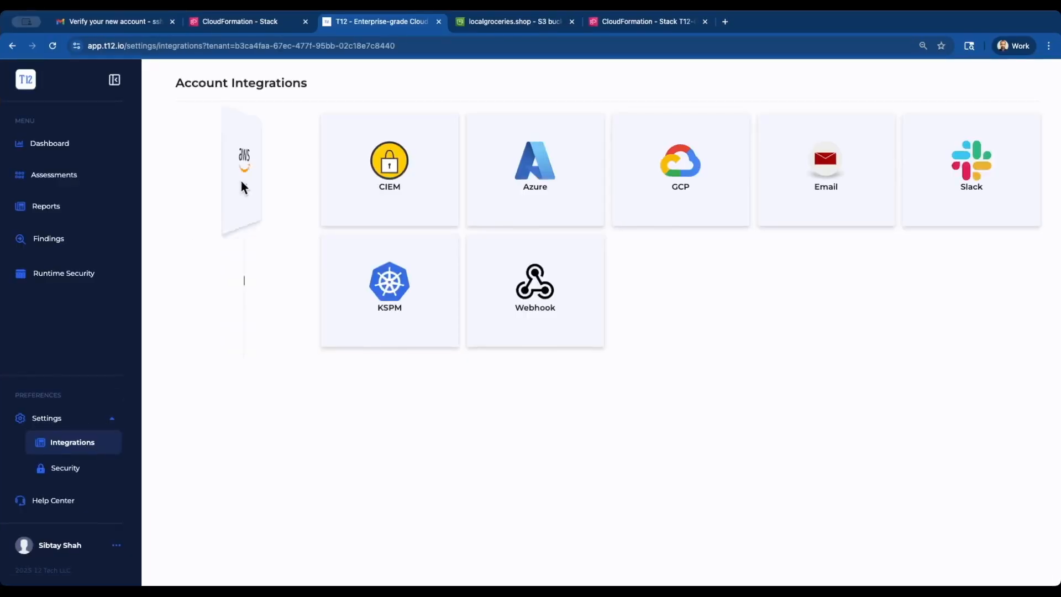
pyautogui.moveTo(246, 173)
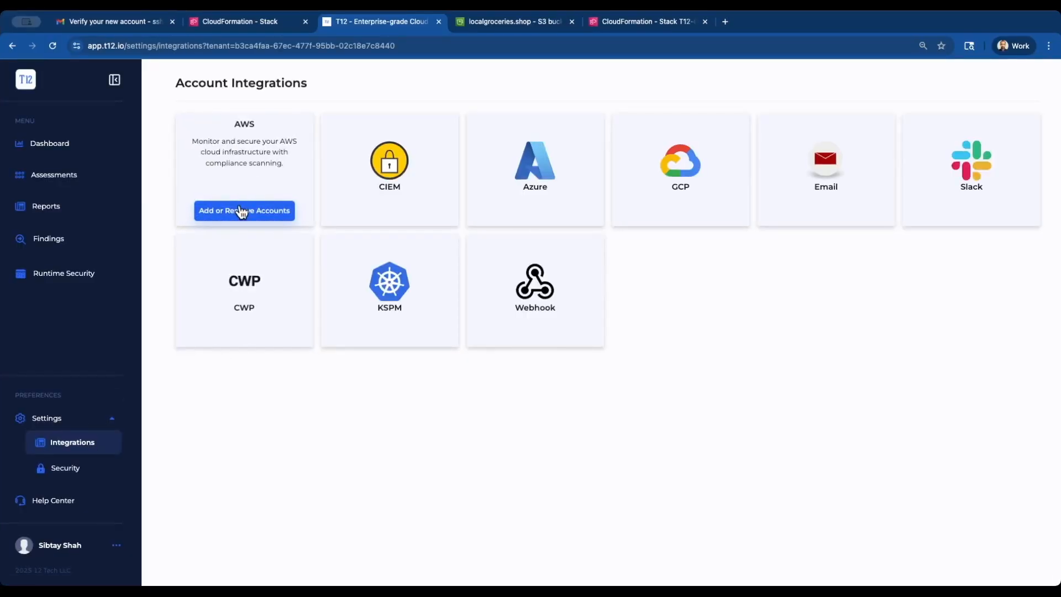
pyautogui.moveTo(401, 207)
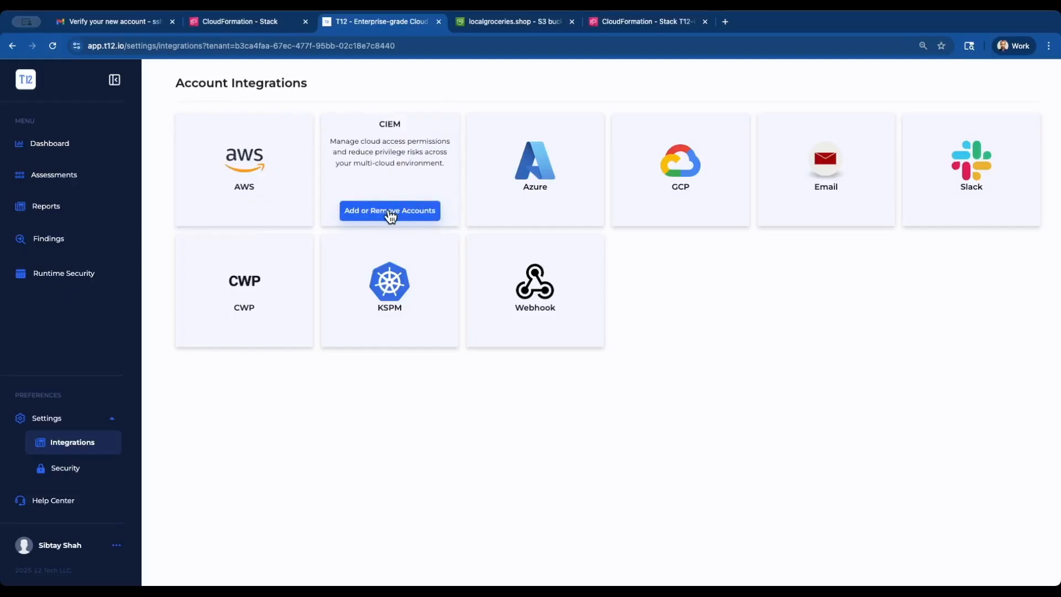
pyautogui.click(390, 214)
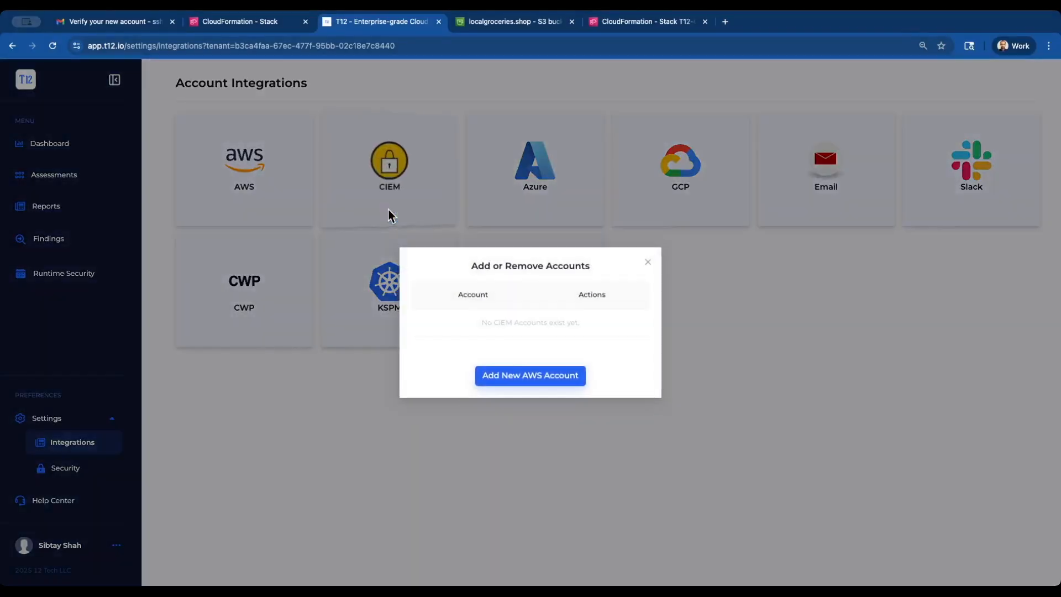
pyautogui.click(647, 265)
pyautogui.moveTo(491, 211)
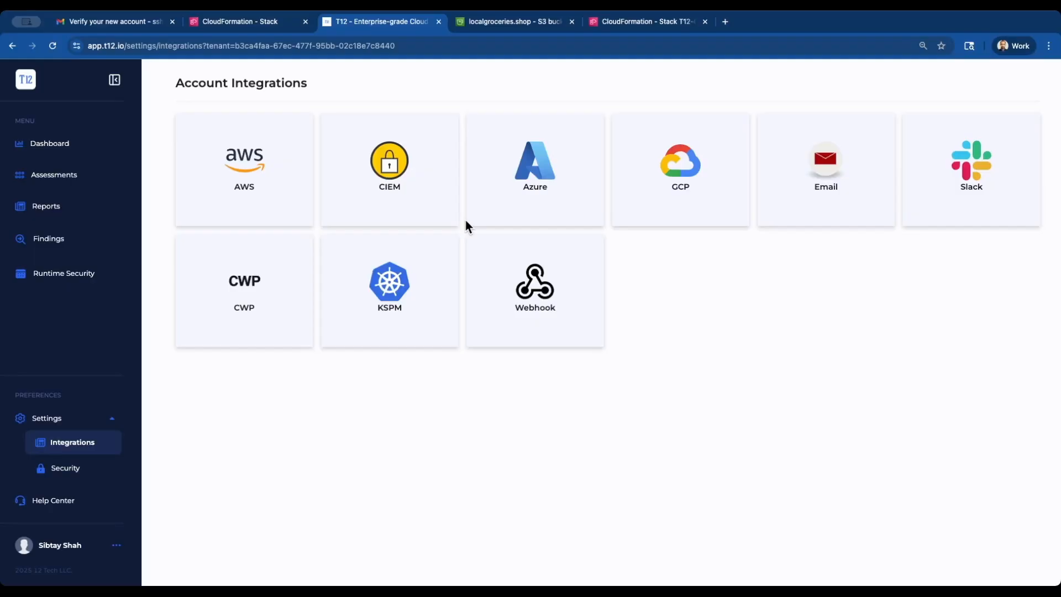
pyautogui.moveTo(426, 253)
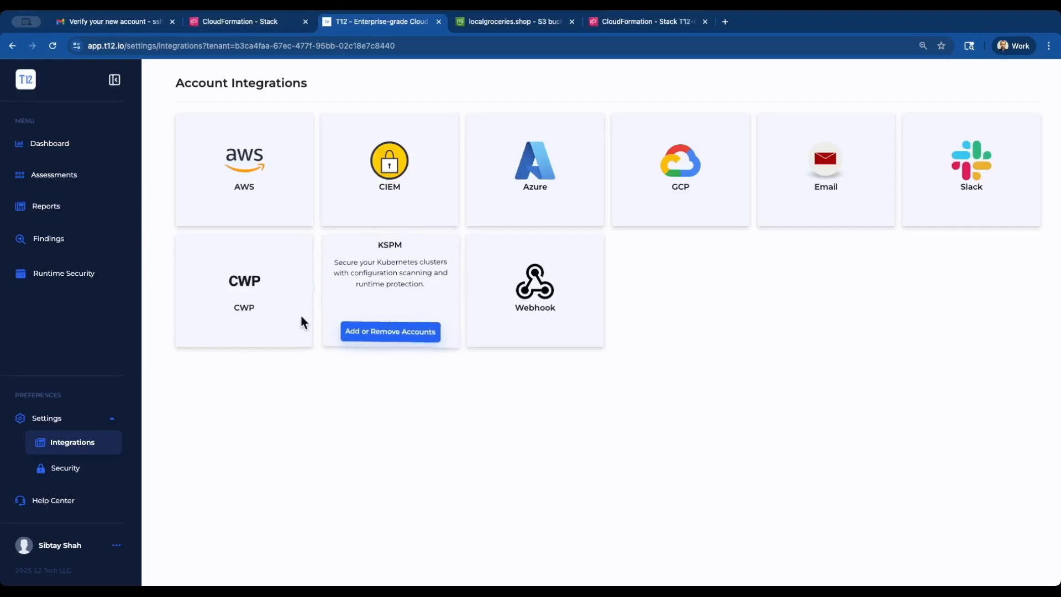
pyautogui.moveTo(274, 323)
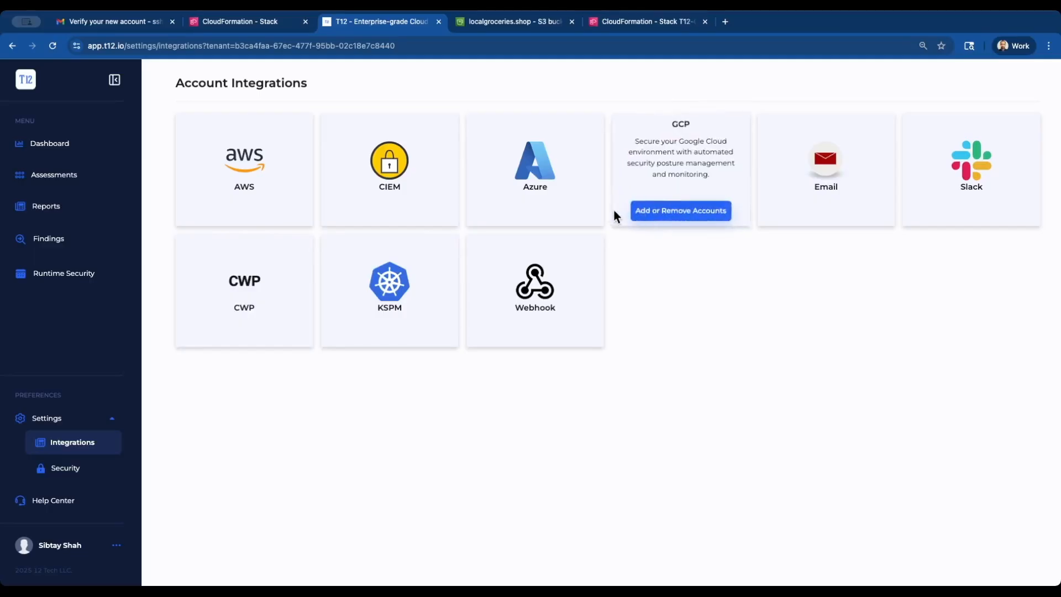
pyautogui.moveTo(554, 210)
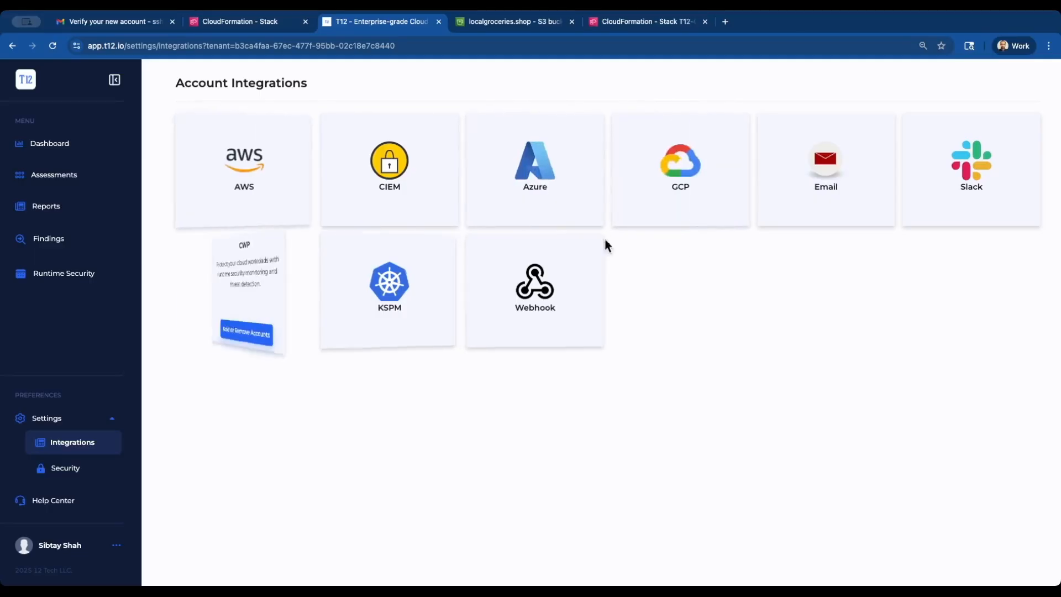